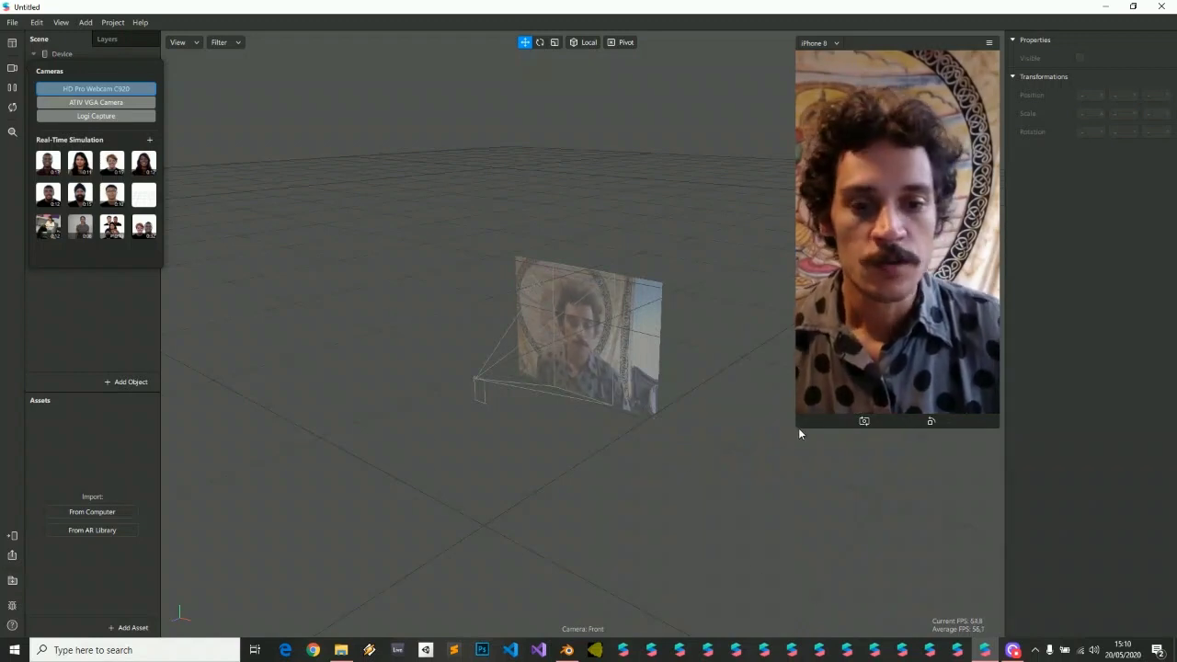
Dismiss the camera source list and enlarge the iPhone 8 preview to nearly the full height of the viewport.
left_click(797, 429)
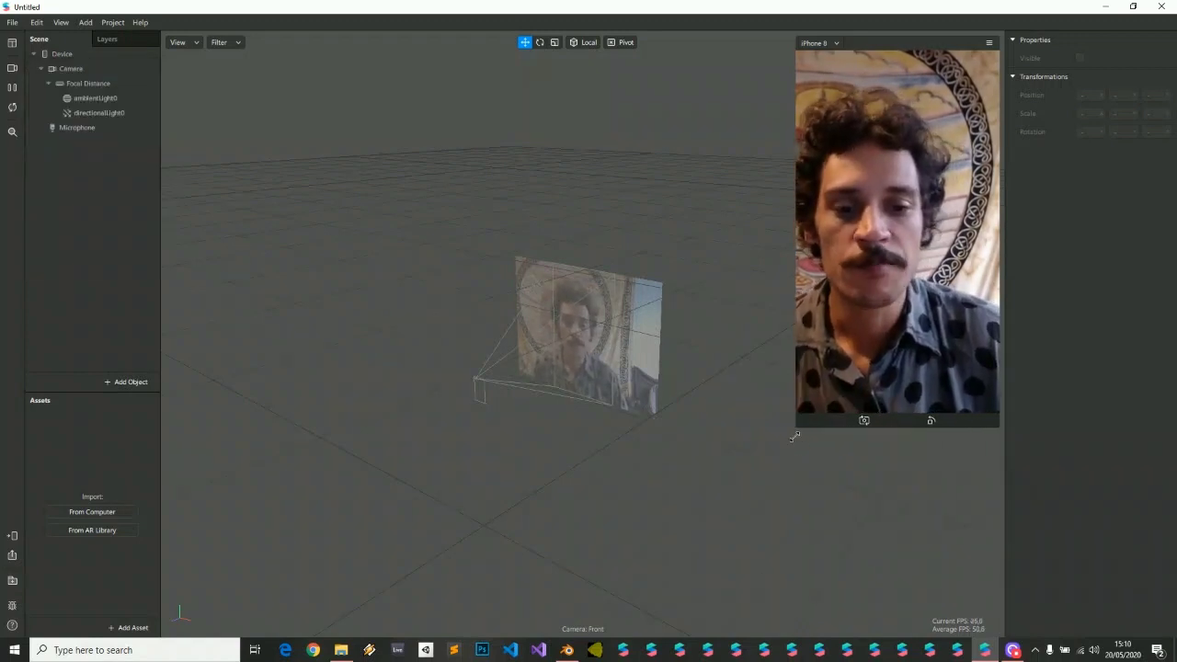
left_click_drag(795, 436, 680, 633)
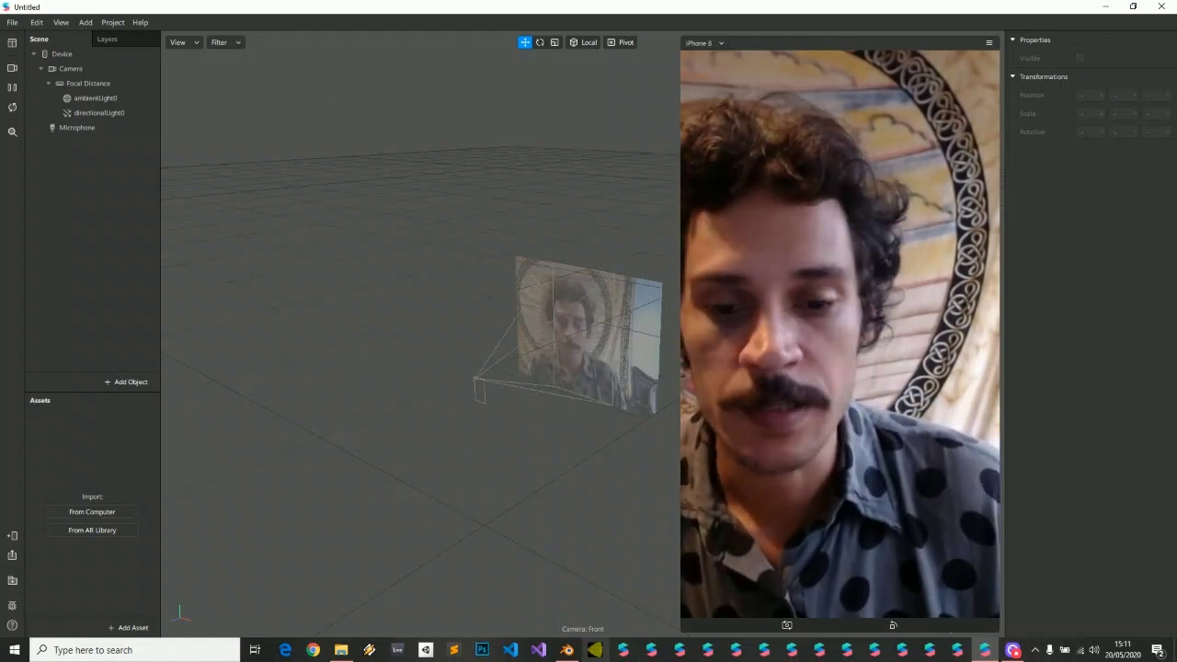
Switch to Blender and delete the existing plane object from the scene collection.
left_click(566, 650)
right_click(518, 364)
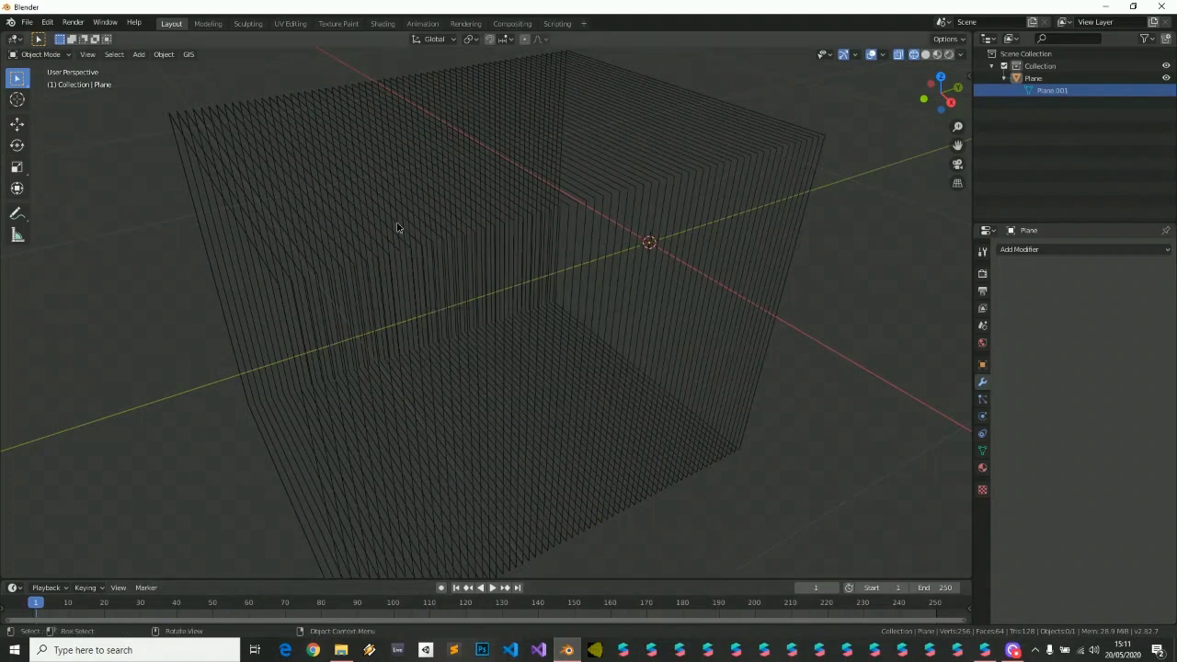
middle_click_drag(397, 227, 447, 267)
scroll(581, 345, "down", 6)
middle_click_drag(578, 297, 560, 234)
right_click(1040, 79)
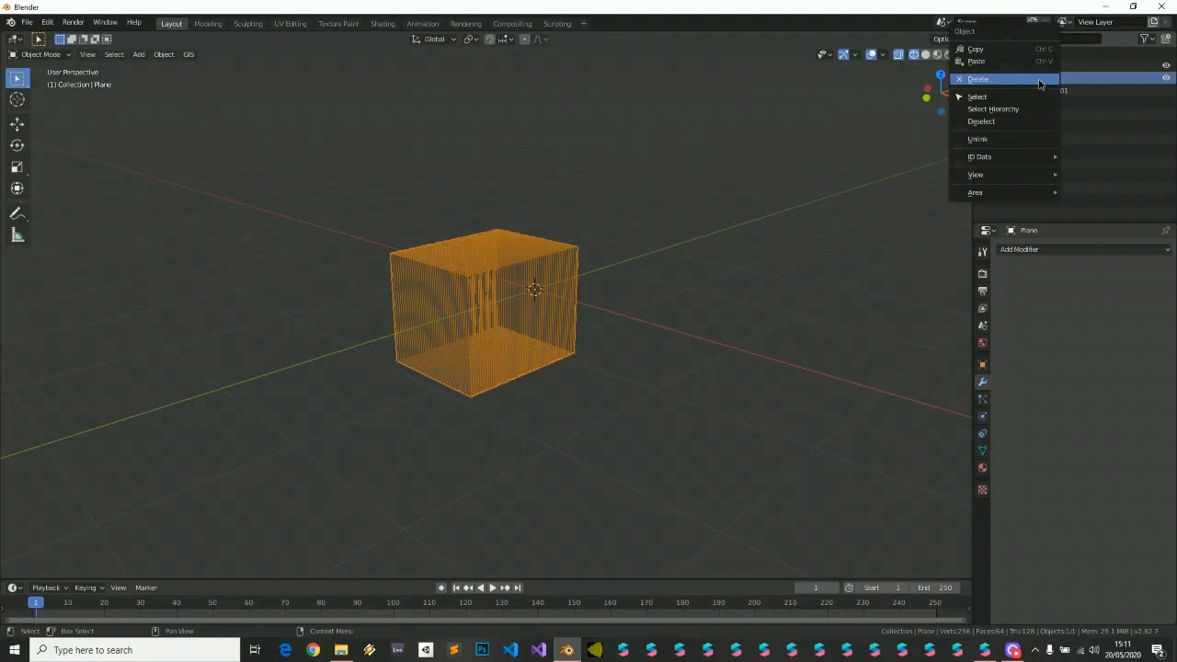
left_click(1031, 83)
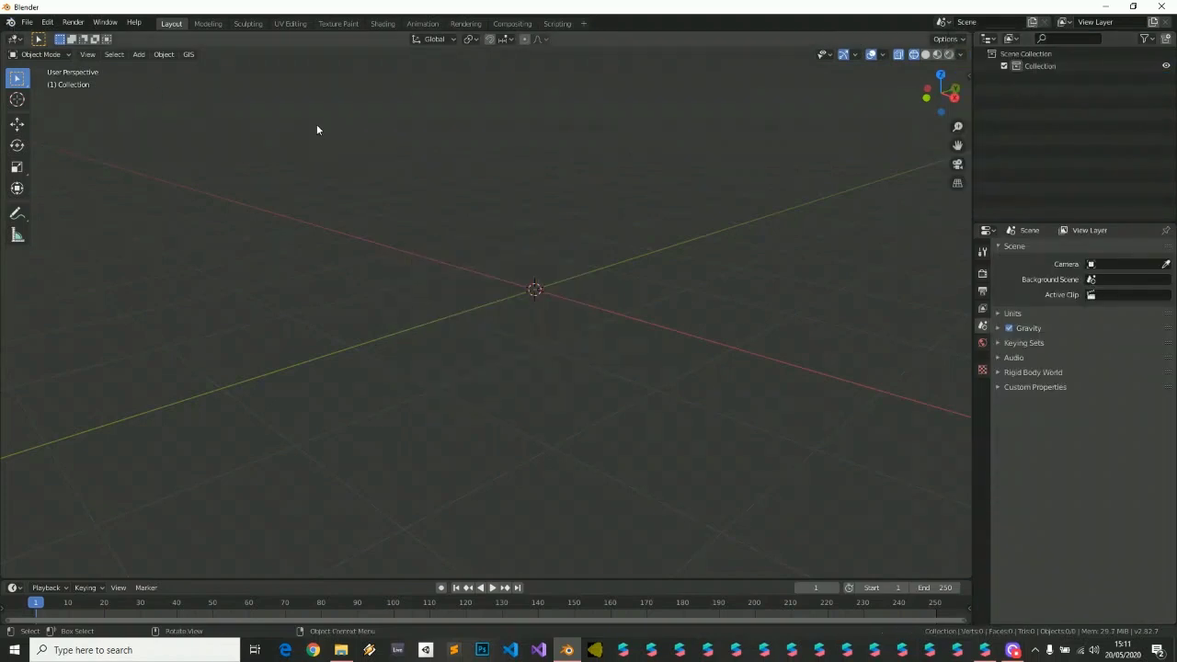
Add a mesh plane at the world origin with an X rotation of 90°.
left_click(133, 55)
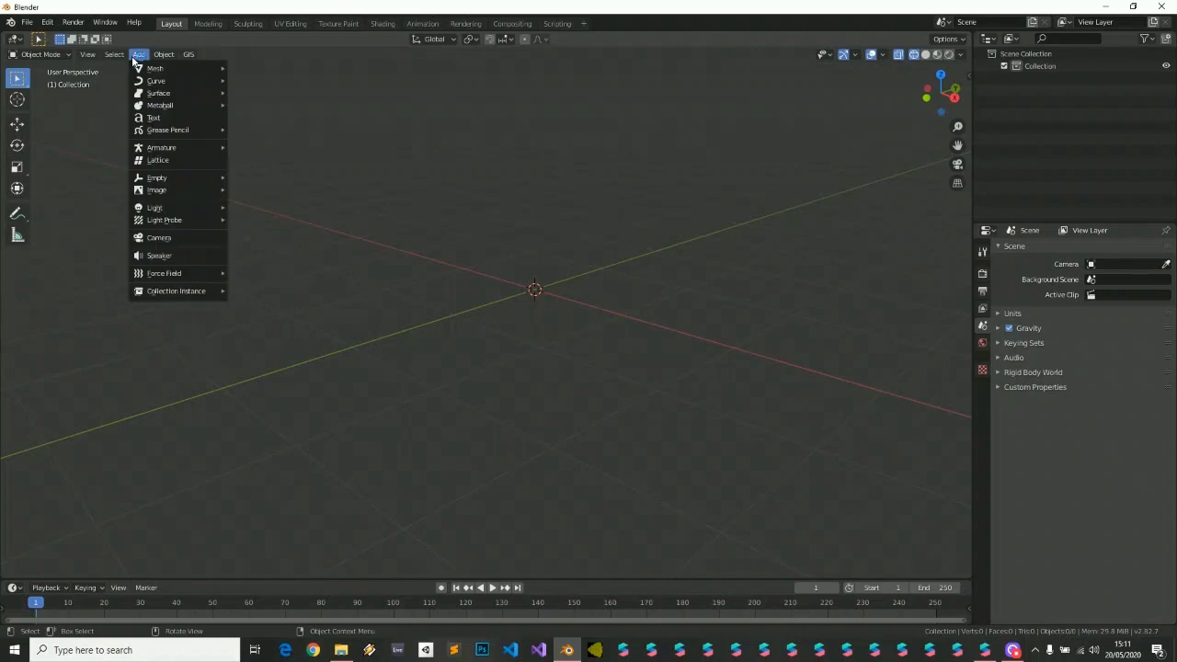
mouse_move(137, 70)
left_click(270, 70)
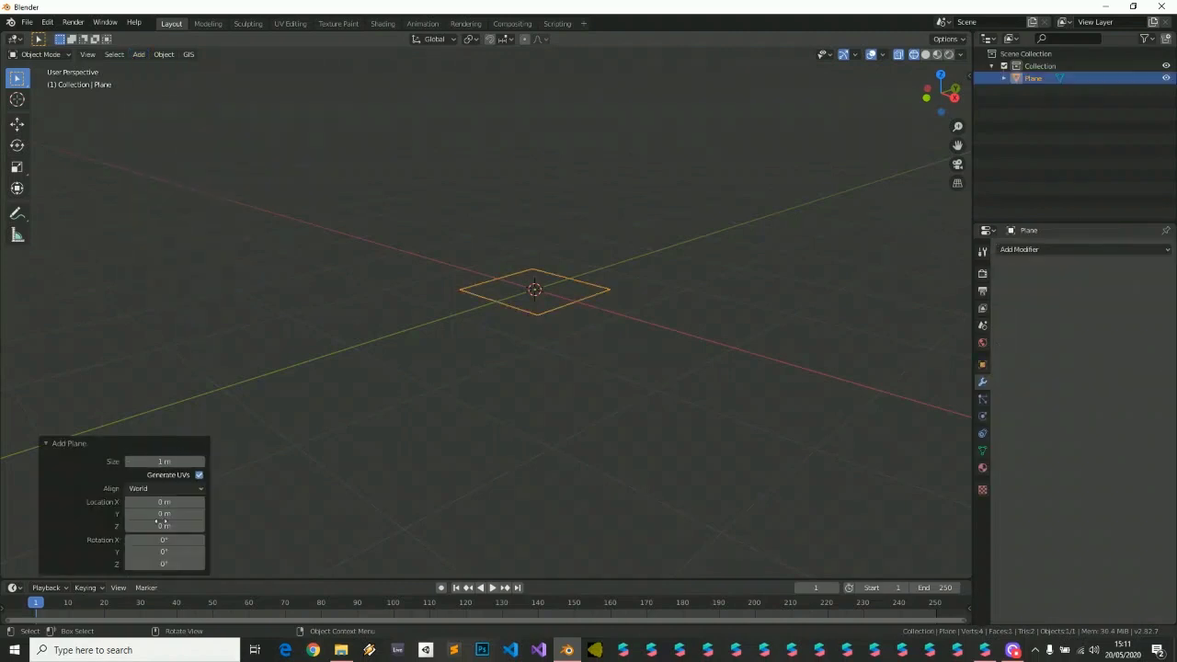
left_click(182, 542)
type("90")
key("Return")
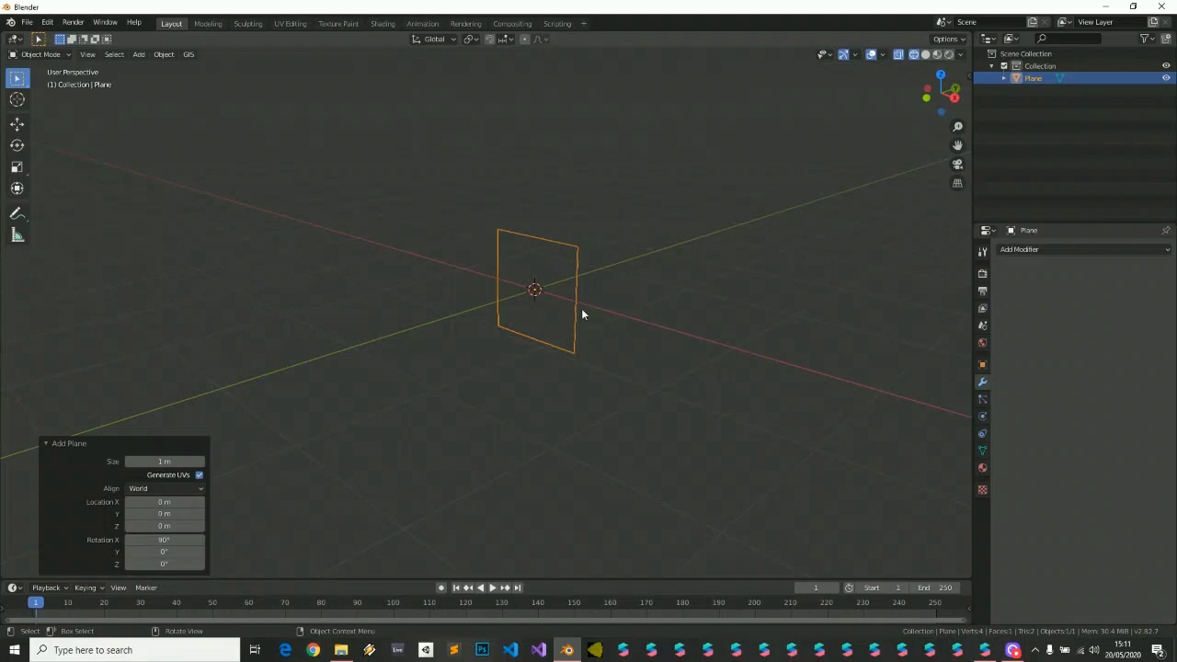
Set the new plane's size to 0.5 m.
scroll(581, 314, "up", 2)
left_click(161, 460)
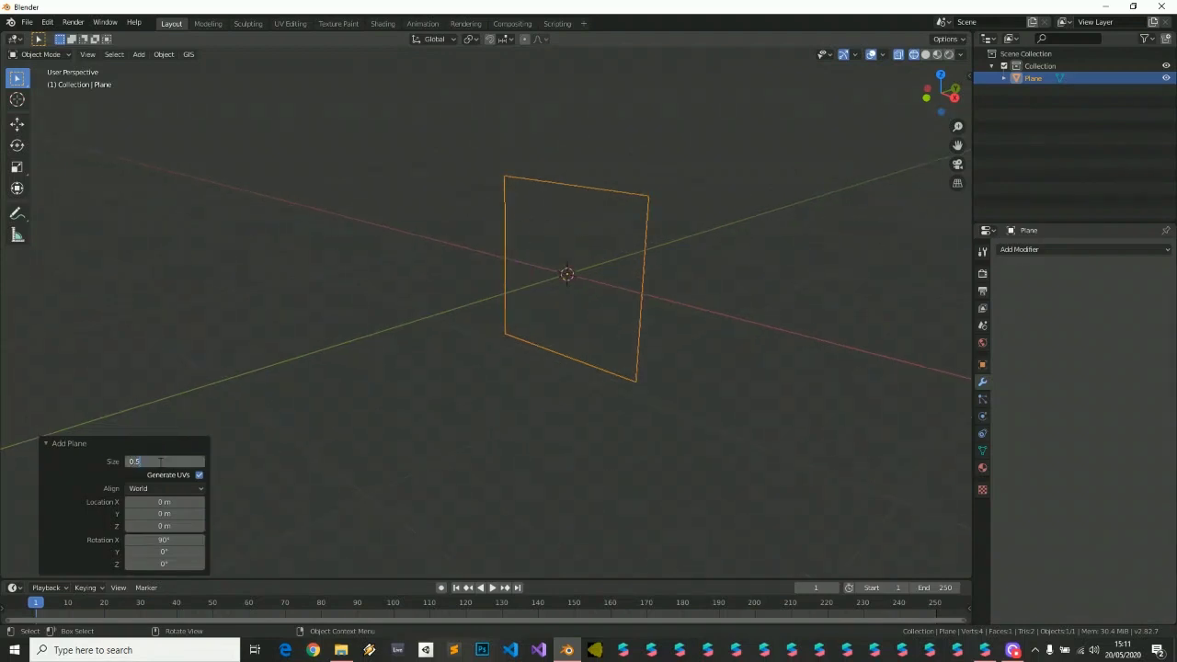
type("0.5")
key("Return")
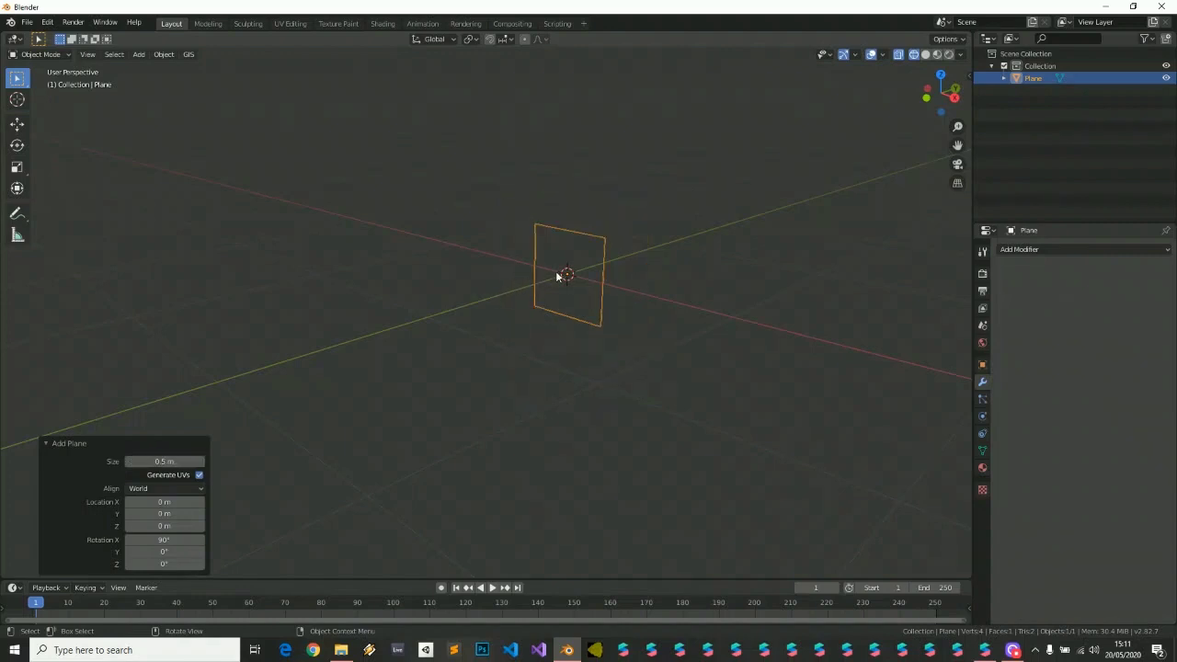
Show the viewport in solid shading and view the plane up close at an angle.
scroll(557, 271, "up", 5)
middle_click_drag(667, 239, 701, 399)
scroll(635, 379, "up", 2)
mouse_move(634, 385)
middle_mouse_down()
mouse_move(622, 386)
mouse_move(652, 410)
mouse_move(635, 368)
middle_mouse_up()
left_click(926, 54)
mouse_move(859, 288)
middle_mouse_down()
mouse_move(772, 355)
mouse_move(806, 389)
mouse_move(674, 329)
mouse_move(798, 310)
middle_mouse_up()
right_click(768, 308)
middle_click_drag(784, 244, 689, 276)
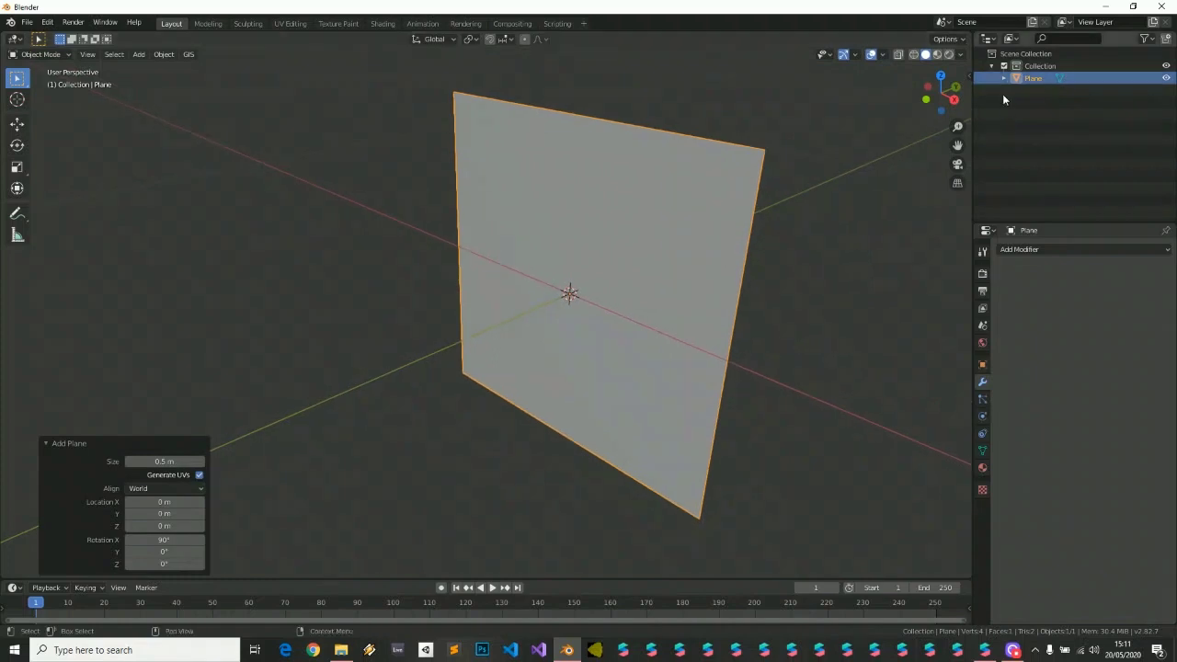
Add an Array modifier to the plane with a fixed count of 64.
left_click(1020, 250)
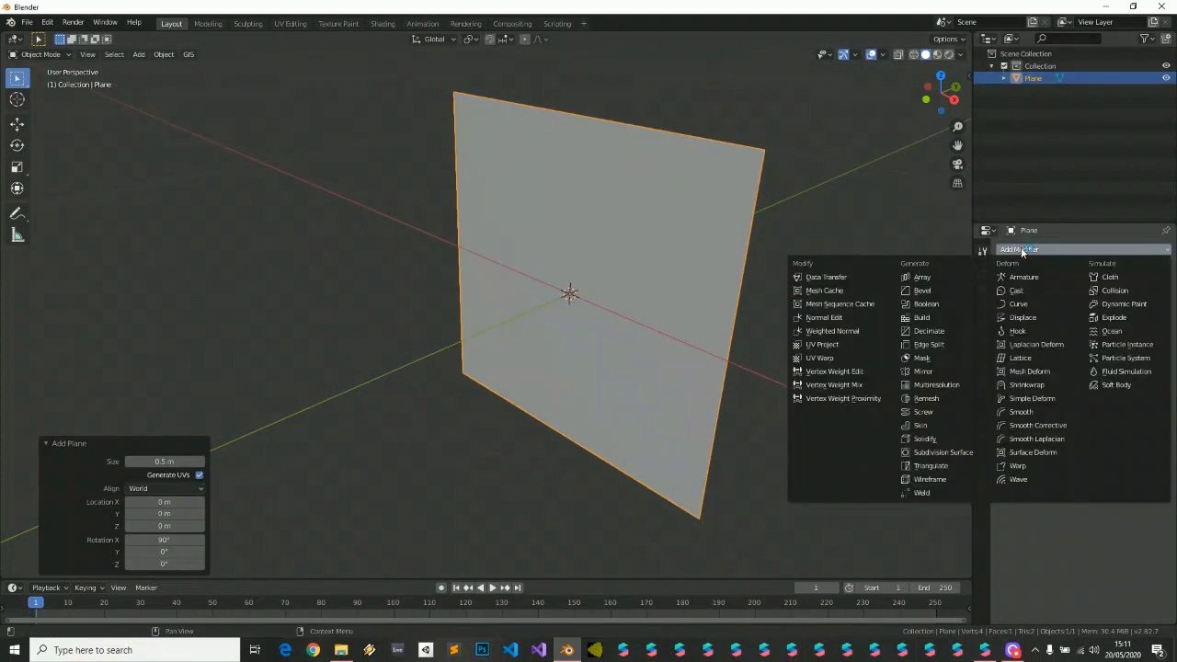
left_click(1020, 247)
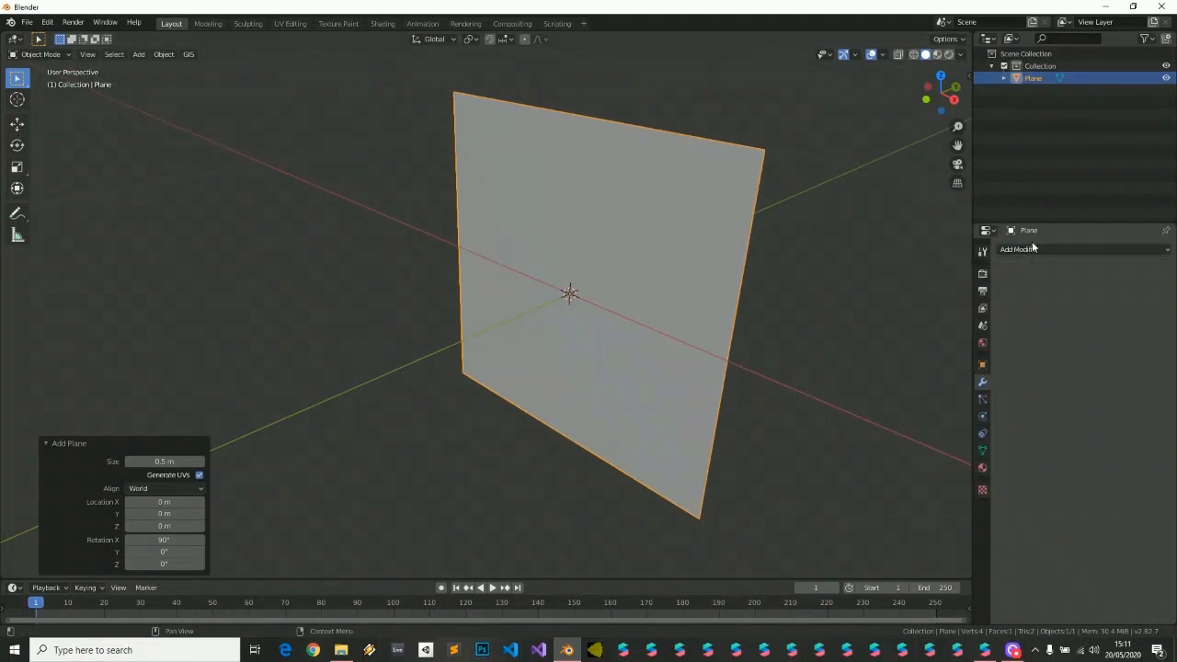
left_click(1030, 248)
left_click(932, 285)
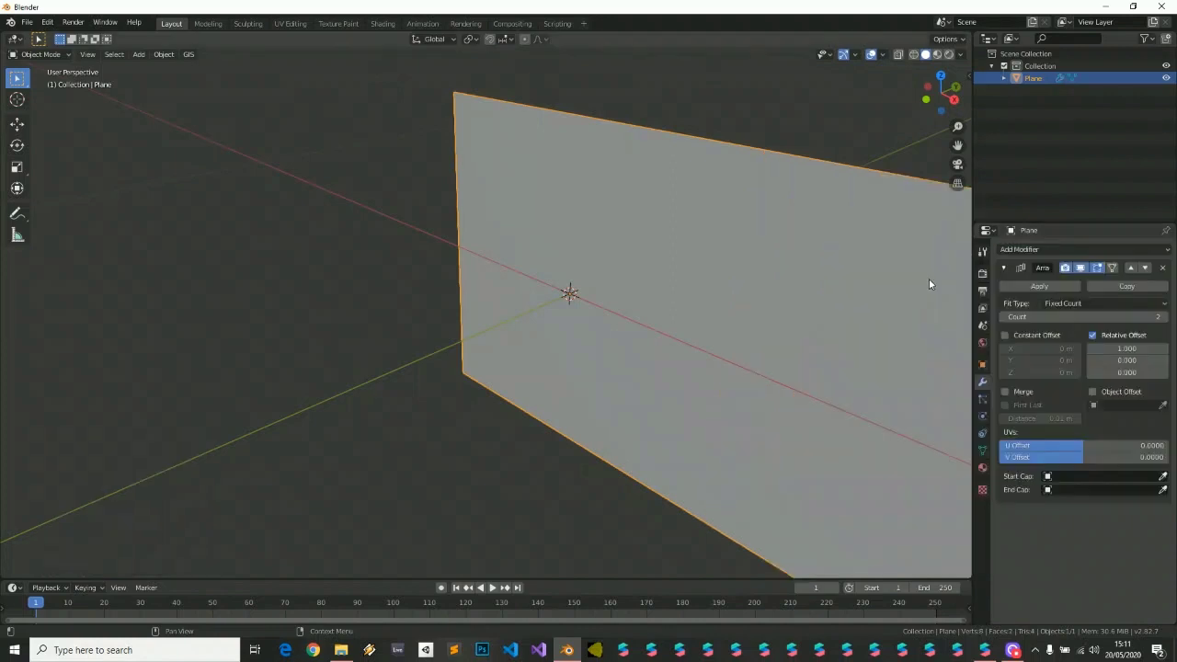
left_click(1138, 317)
type("6")
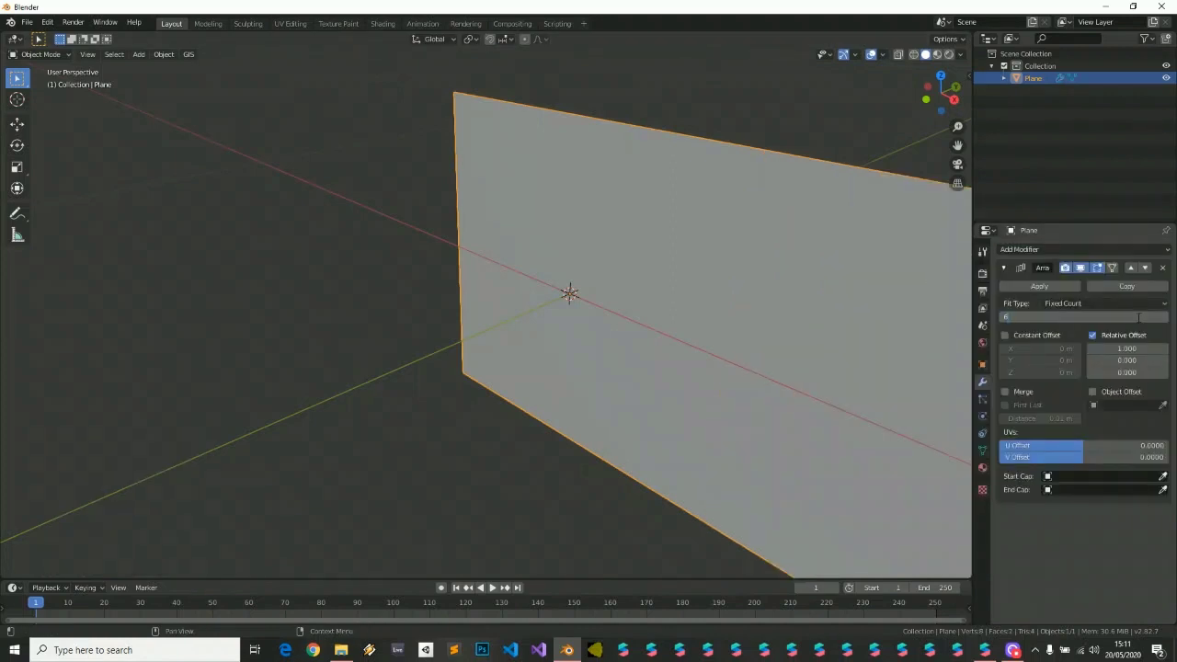
type("4")
key("Return")
Switch the array from relative to constant offset and set the Z offset to 0.02 m.
left_click(1106, 338)
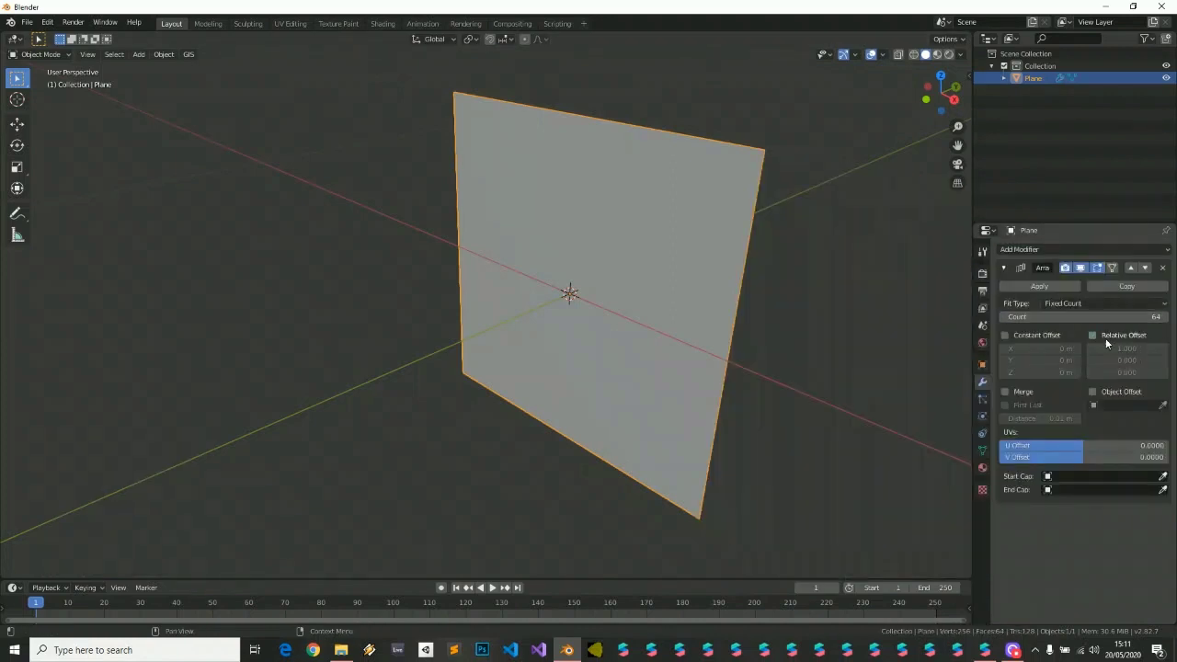
left_click(1044, 334)
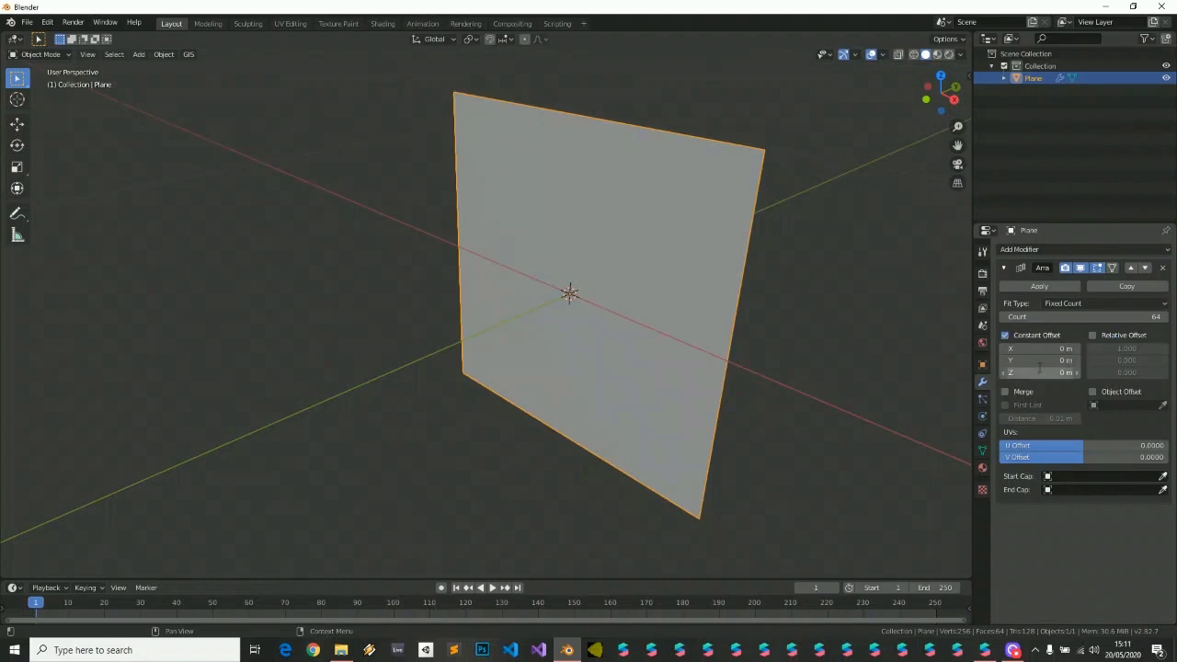
left_click(1039, 369)
type("0.02")
key("Return")
scroll(369, 350, "down", 5)
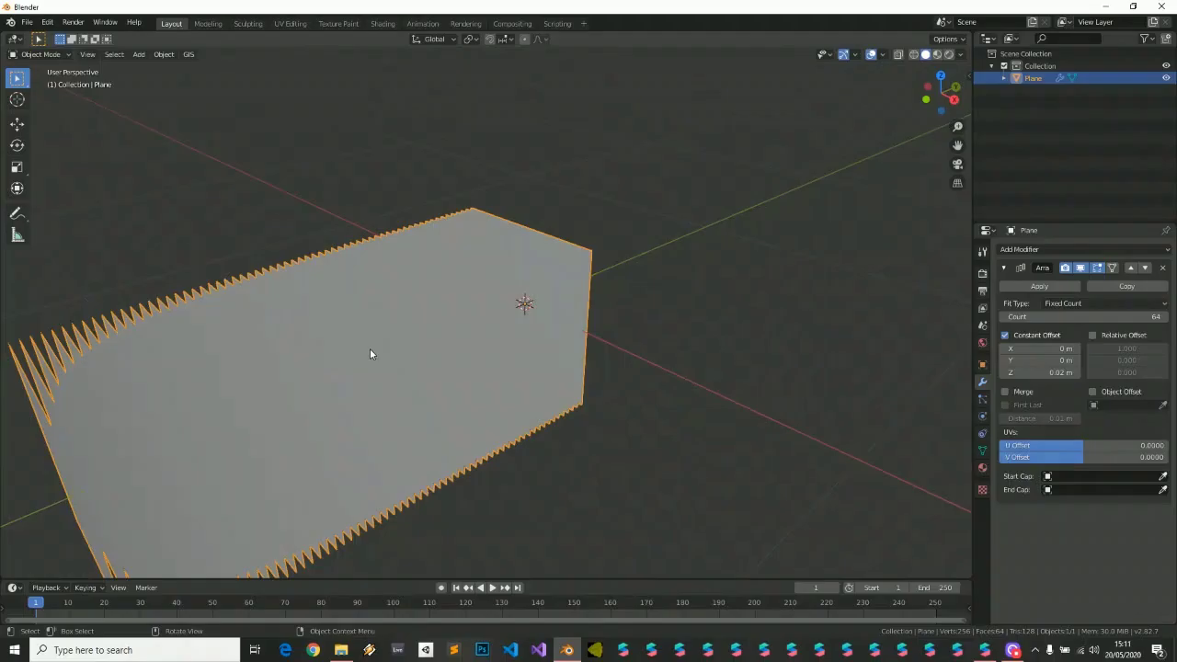
middle_click_drag(370, 349, 333, 389)
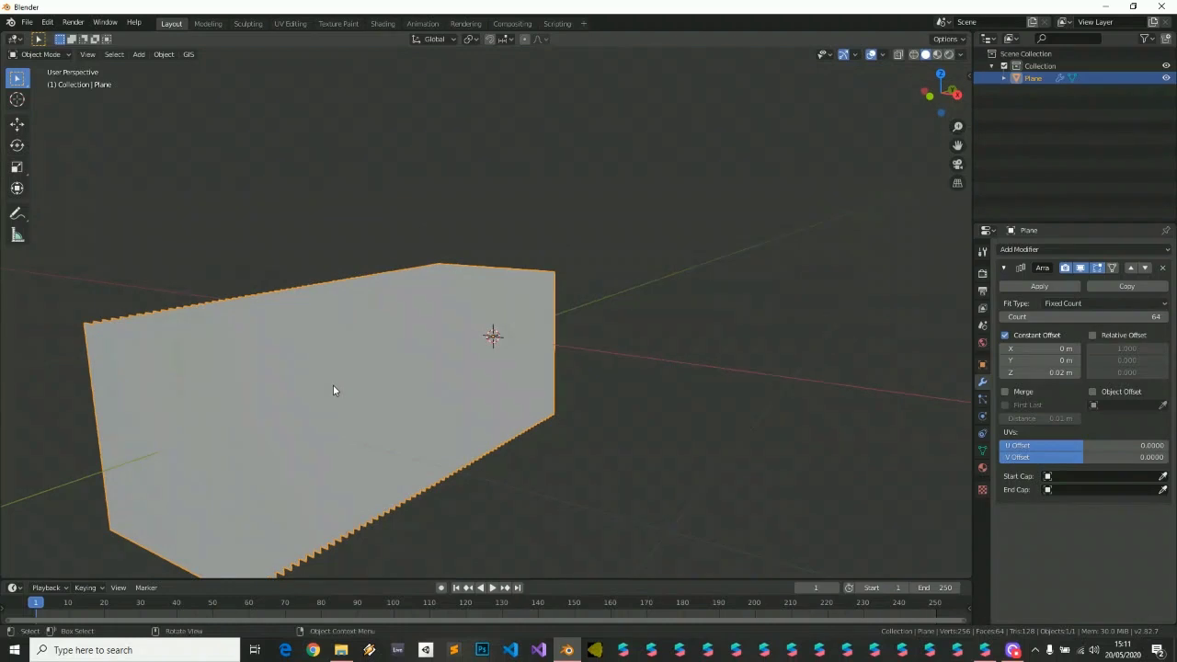
Apply the Array modifier and export the stacked planes in glTF 2.0 format.
left_click(1039, 286)
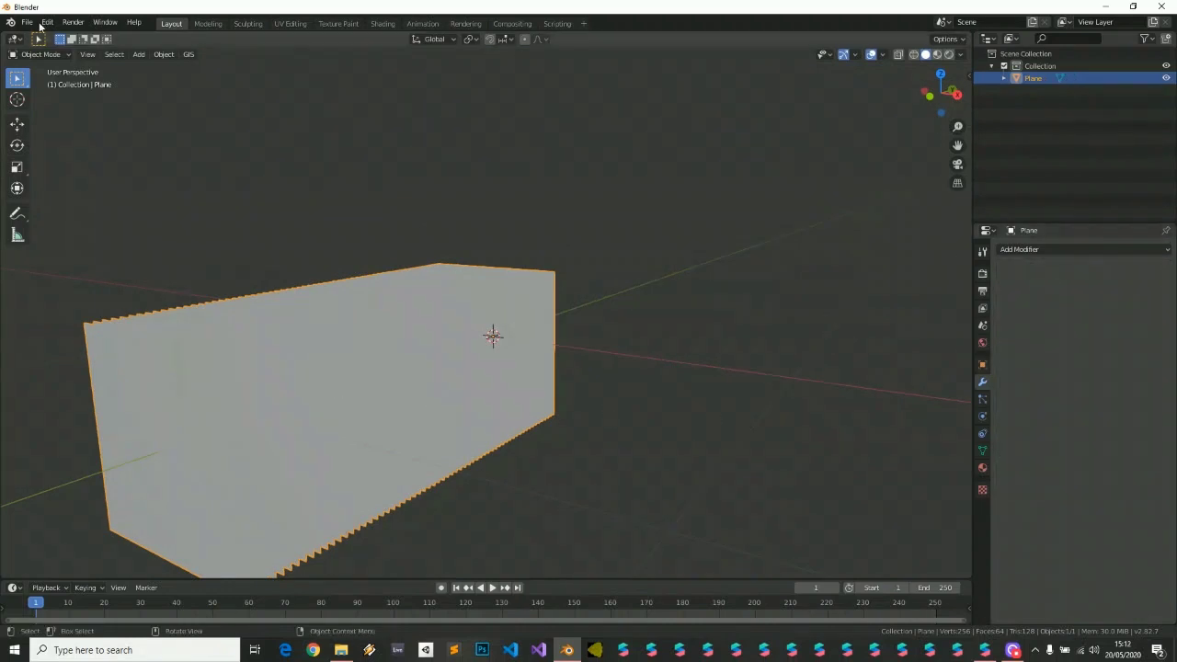
left_click(27, 22)
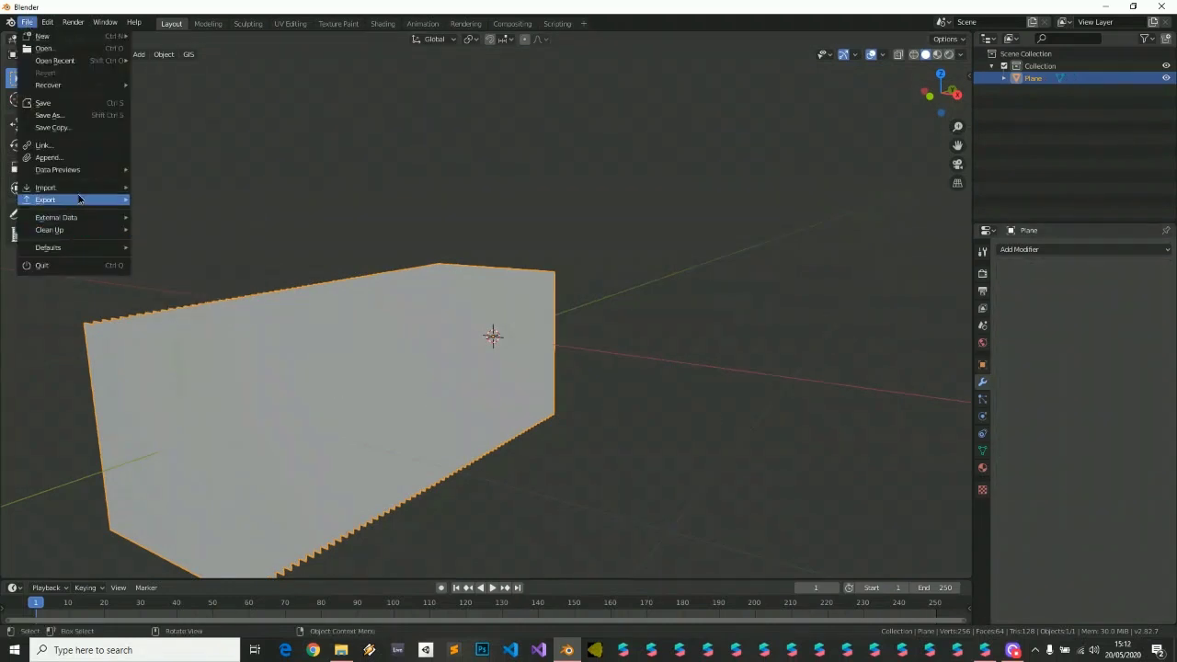
mouse_move(55, 200)
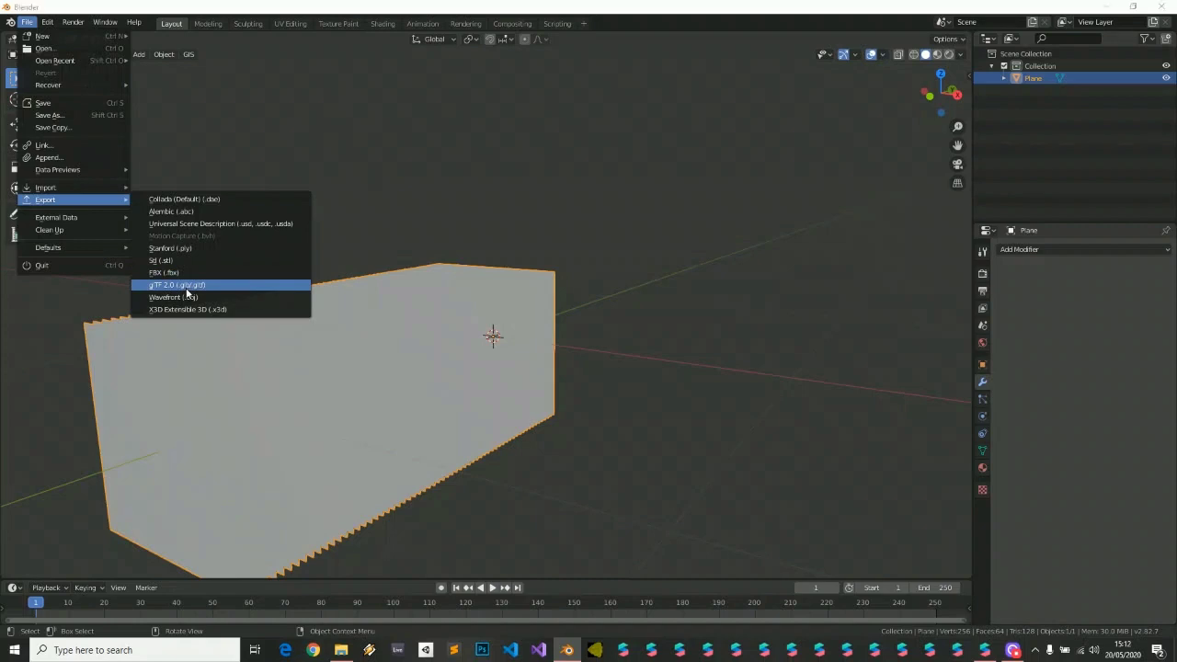
left_click(187, 290)
double_click(473, 227)
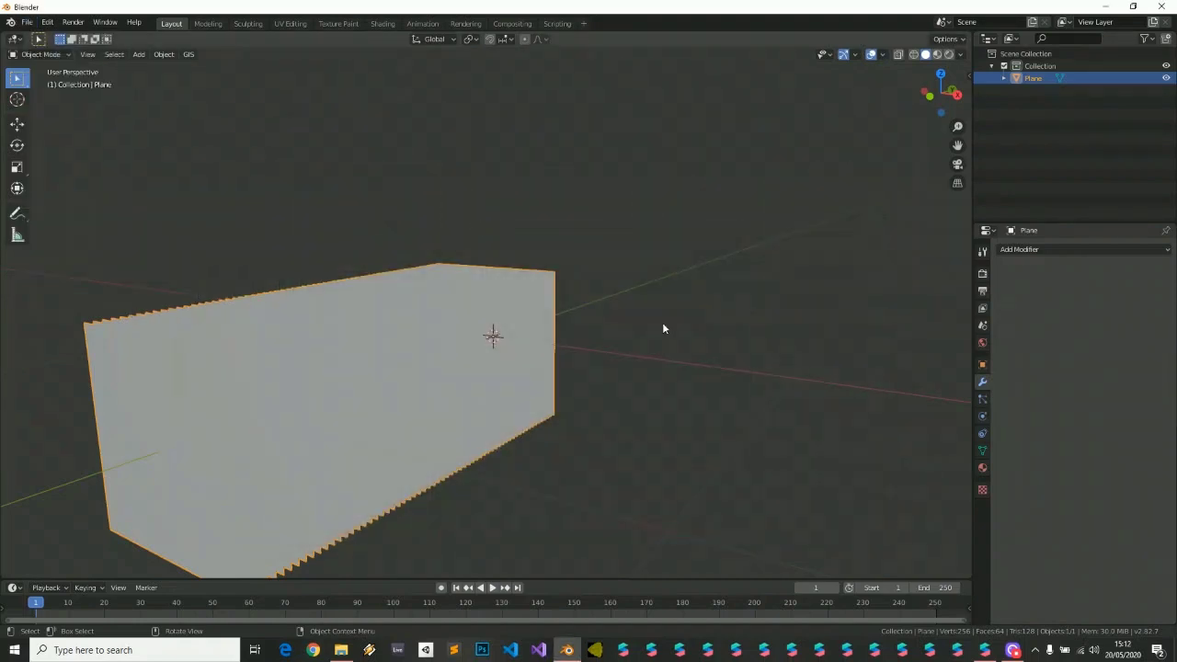
Import the exported planes model from File Explorer into the Spark AR Studio assets and place it in the scene under Focal Distance.
left_click(344, 650)
left_click_drag(341, 115, 93, 469)
left_click_drag(69, 430, 134, 81)
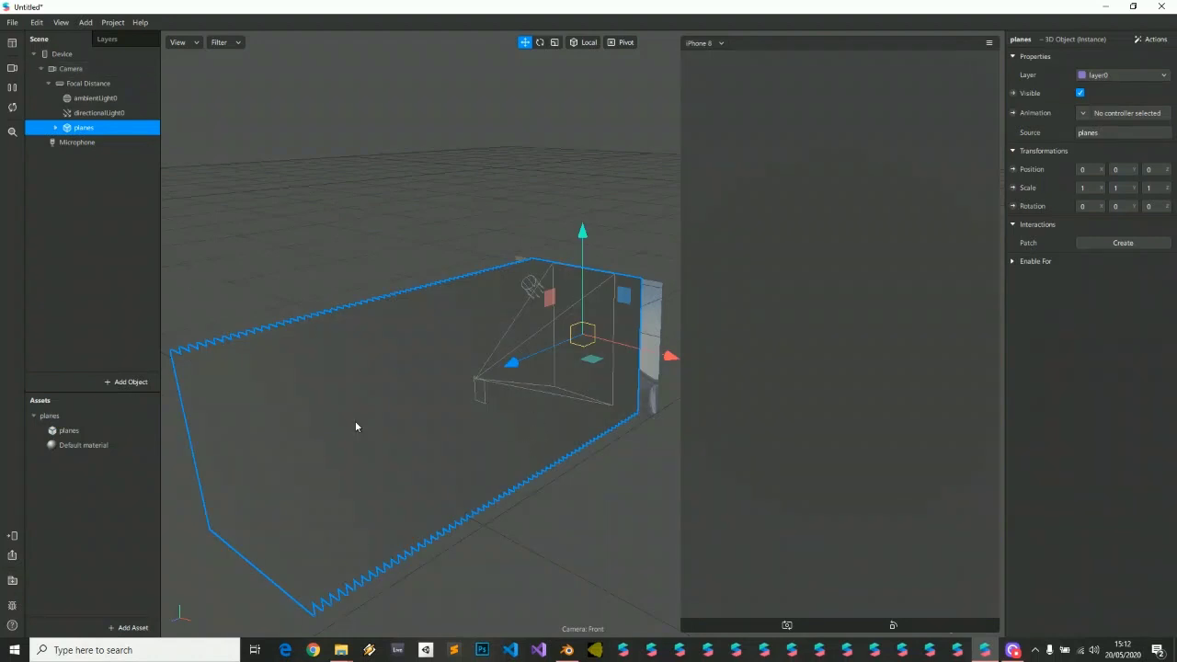
Scale the Plane mesh inside the planes object along its Y axis to about 0.421.
left_click(56, 127)
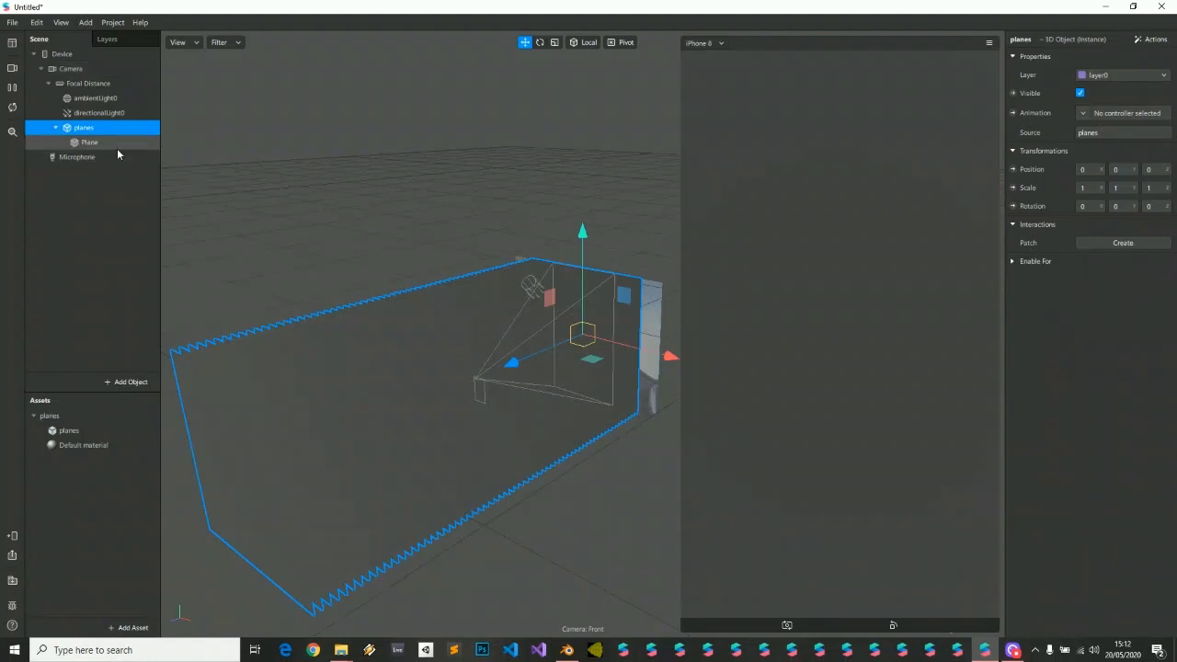
left_click(117, 146)
left_click(555, 42)
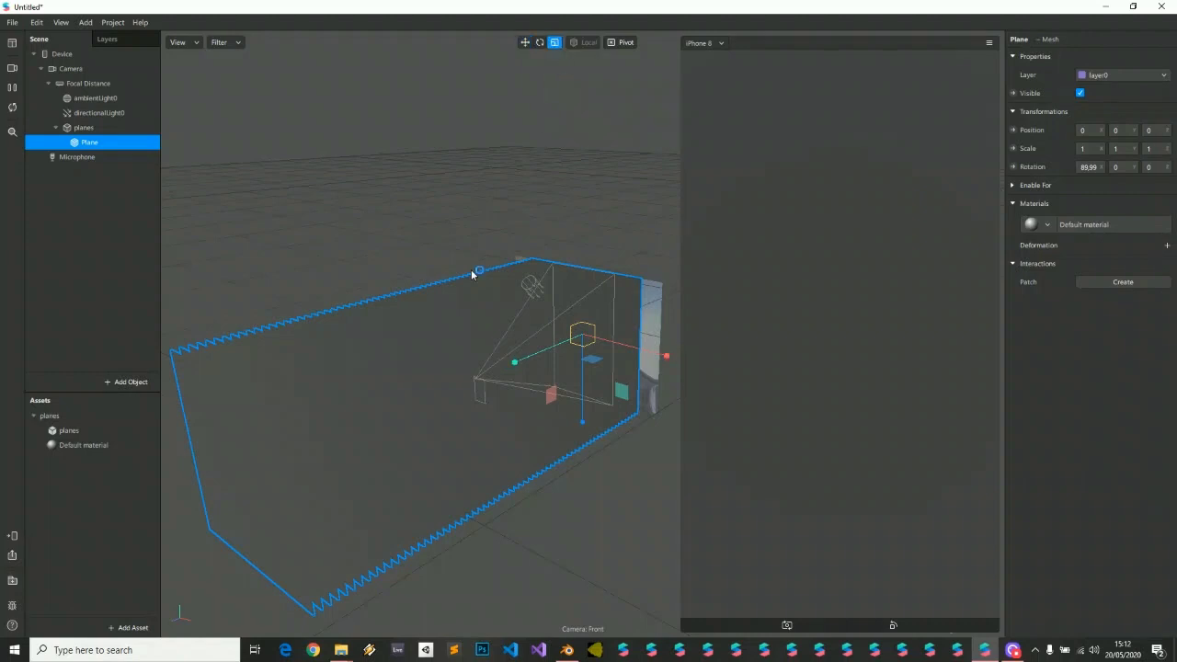
scroll(482, 416, "down", 2)
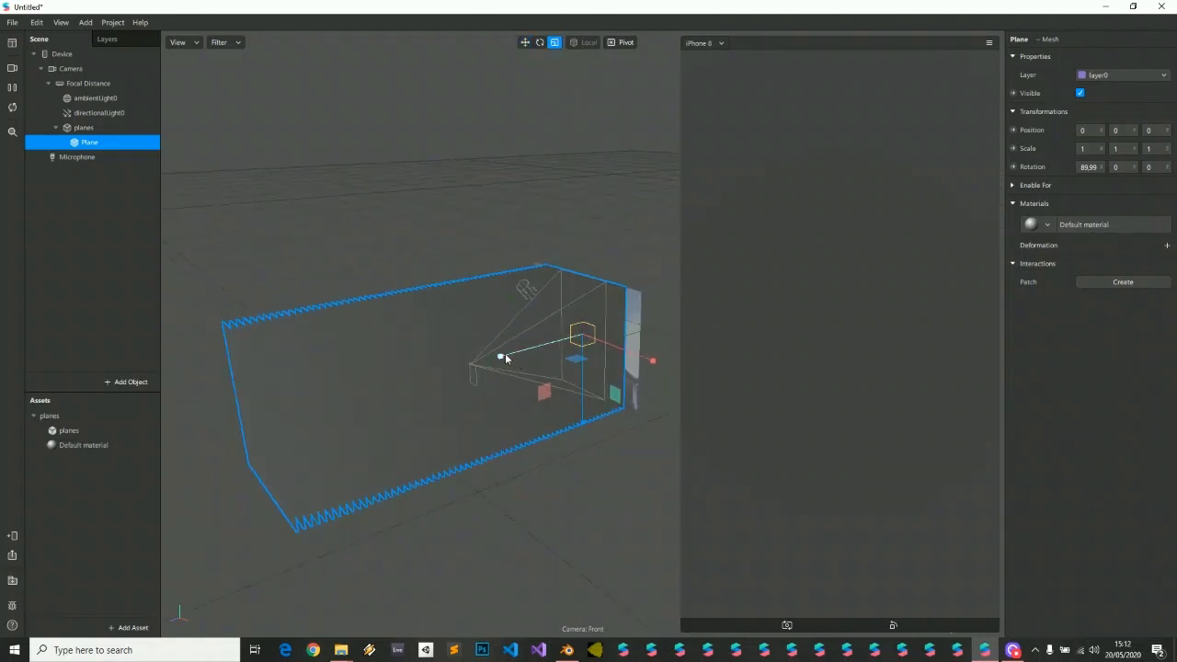
left_click_drag(514, 361, 471, 372)
scroll(471, 373, "up", 3)
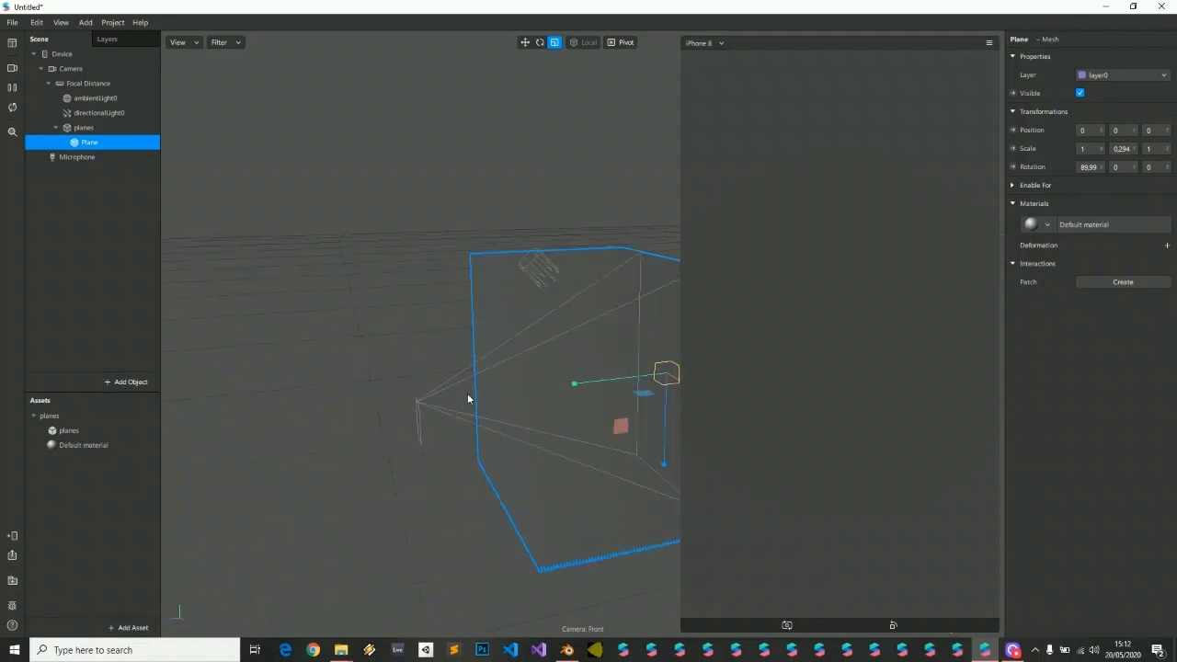
left_click_drag(574, 388, 627, 459)
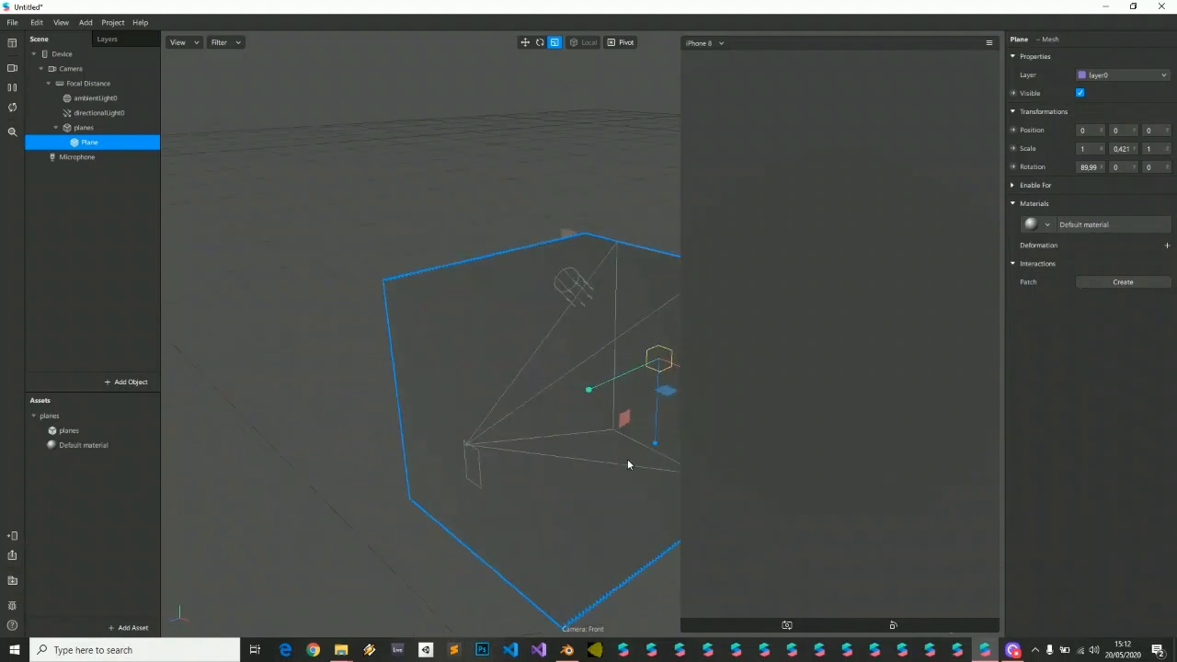
middle_click_drag(603, 390, 393, 368)
right_click_drag(394, 368, 445, 382)
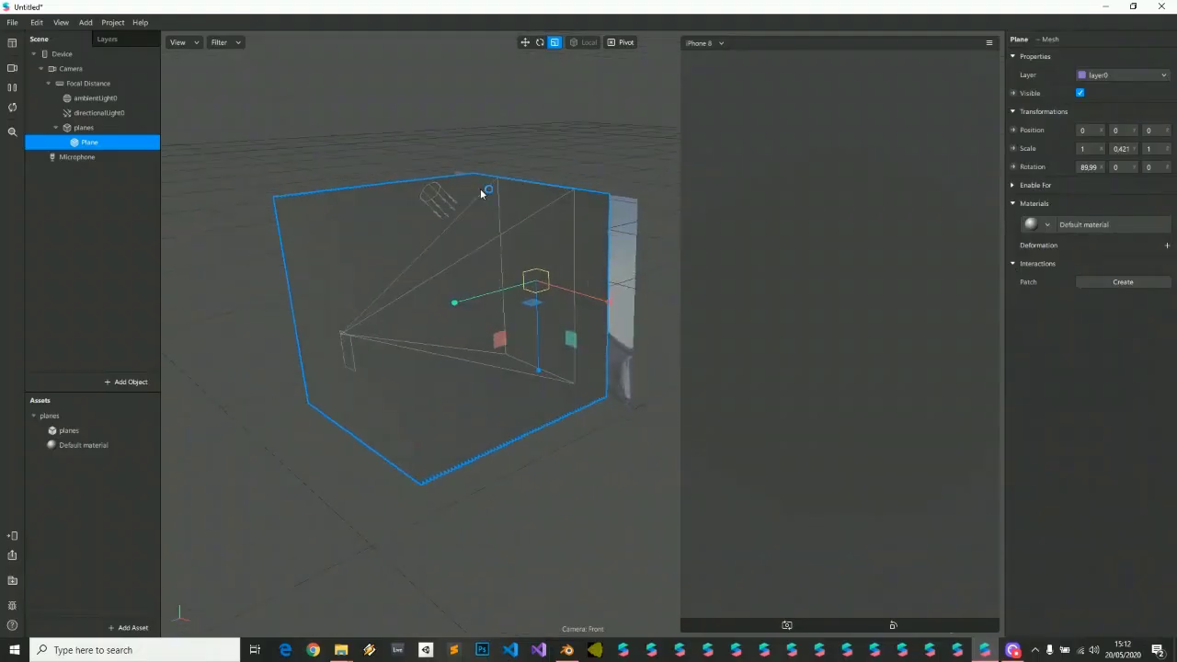
scroll(560, 371, "up", 3)
right_click_drag(551, 360, 585, 378)
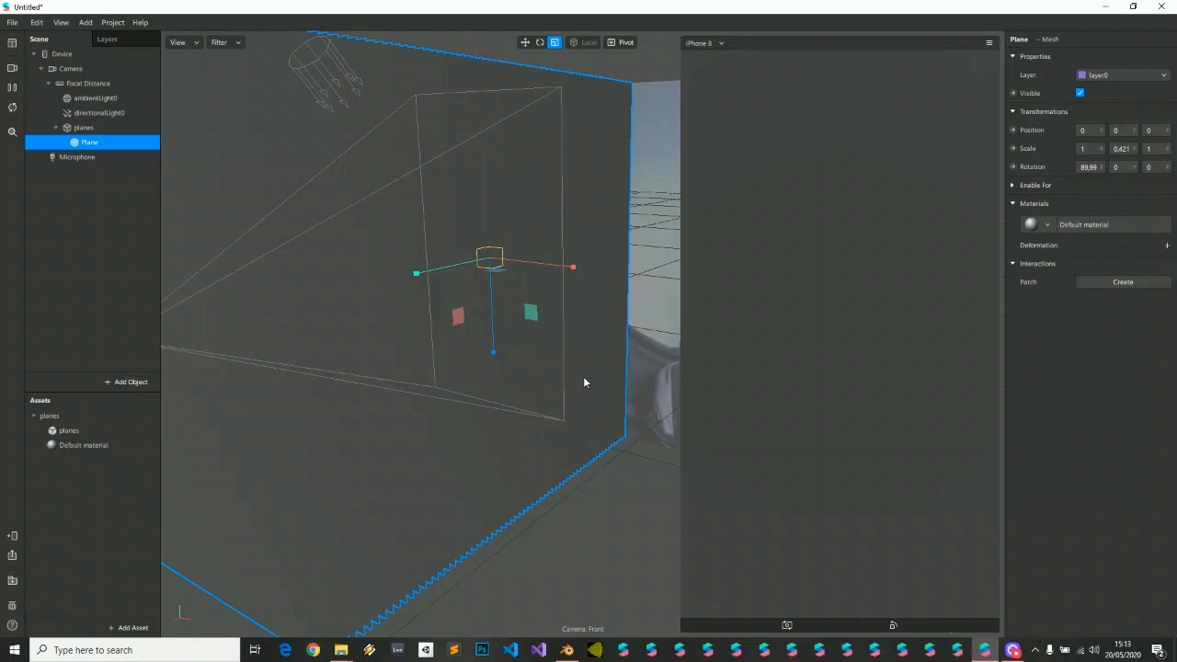
Import the Fit2Screen.arp patch from the ___SPARK_BASICS folder in File Explorer into the Spark AR Studio assets.
left_click(339, 643)
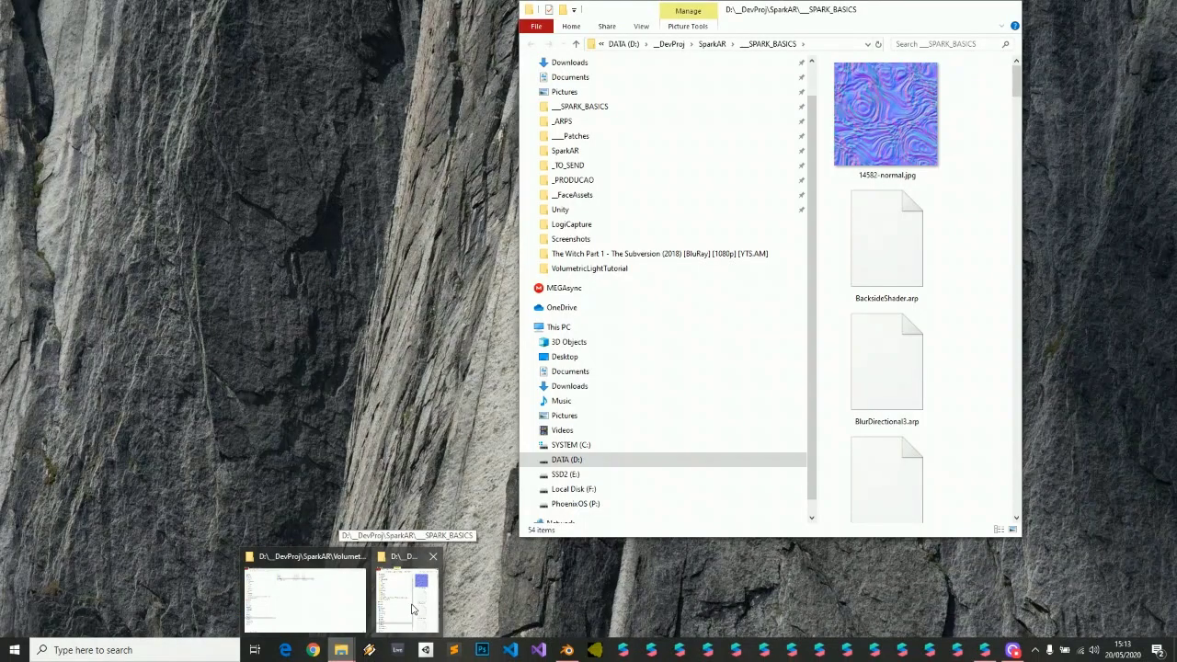
left_click(412, 609)
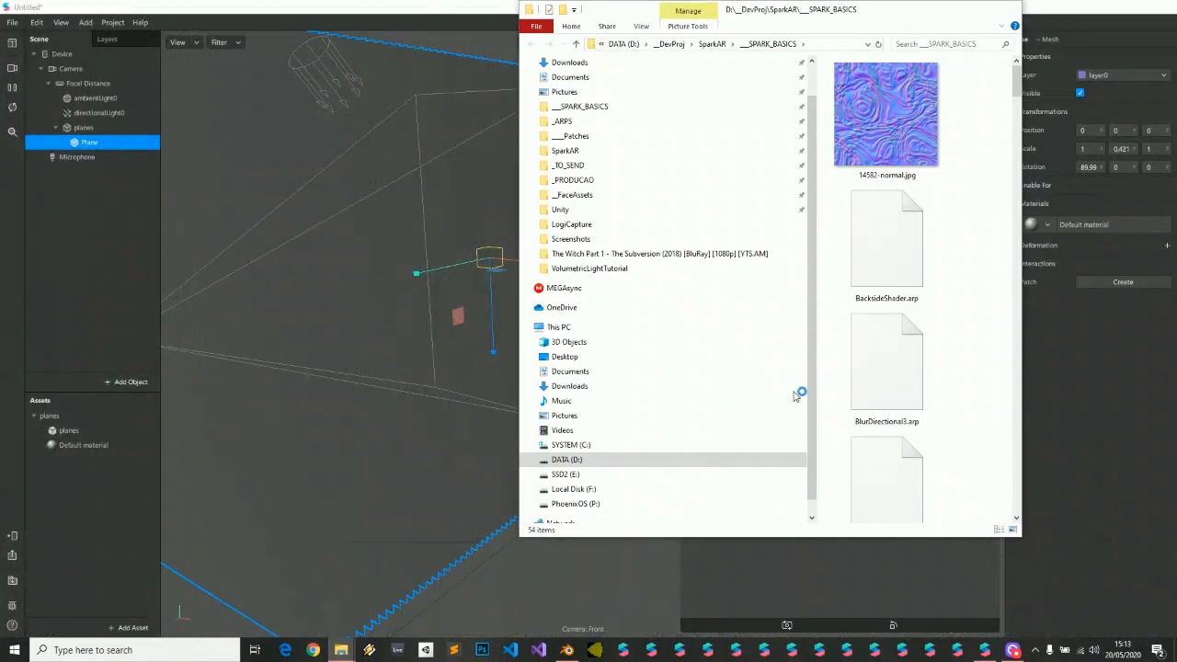
left_click(900, 303)
key("f")
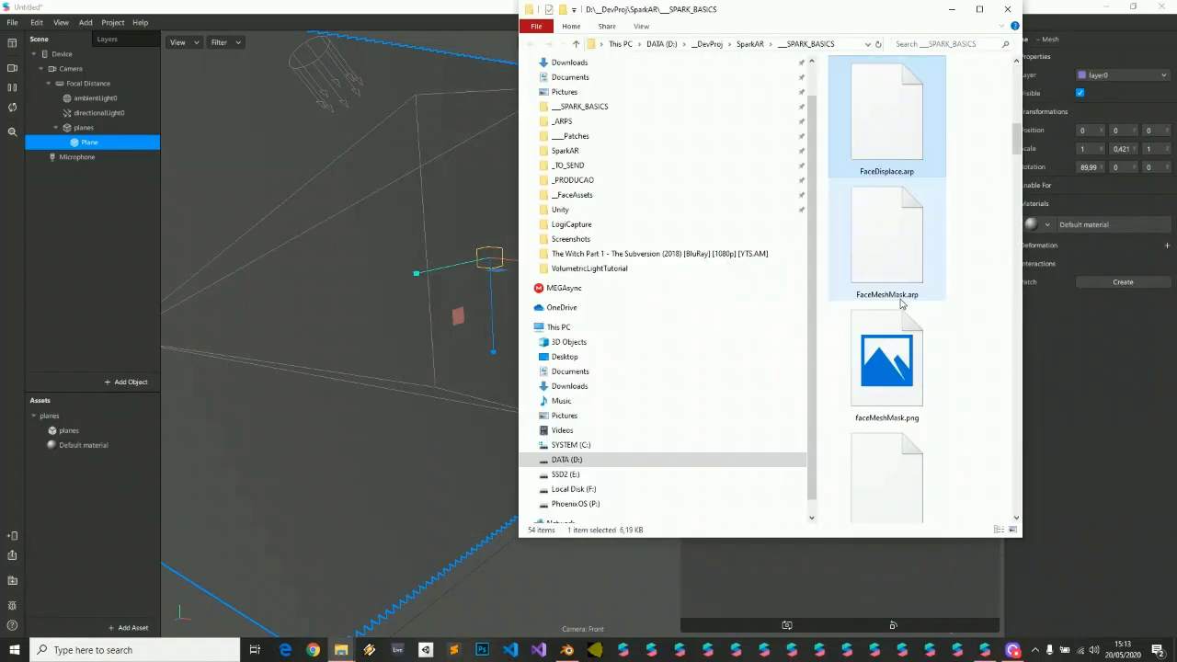
scroll(991, 285, "down", 5)
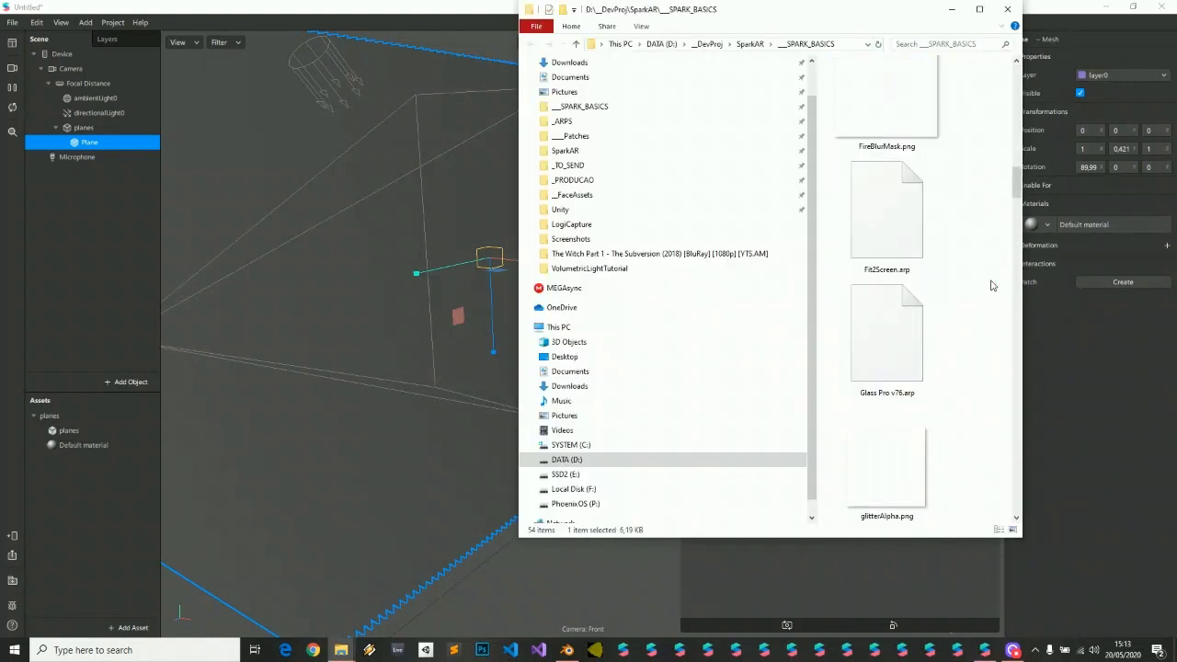
left_click(885, 212)
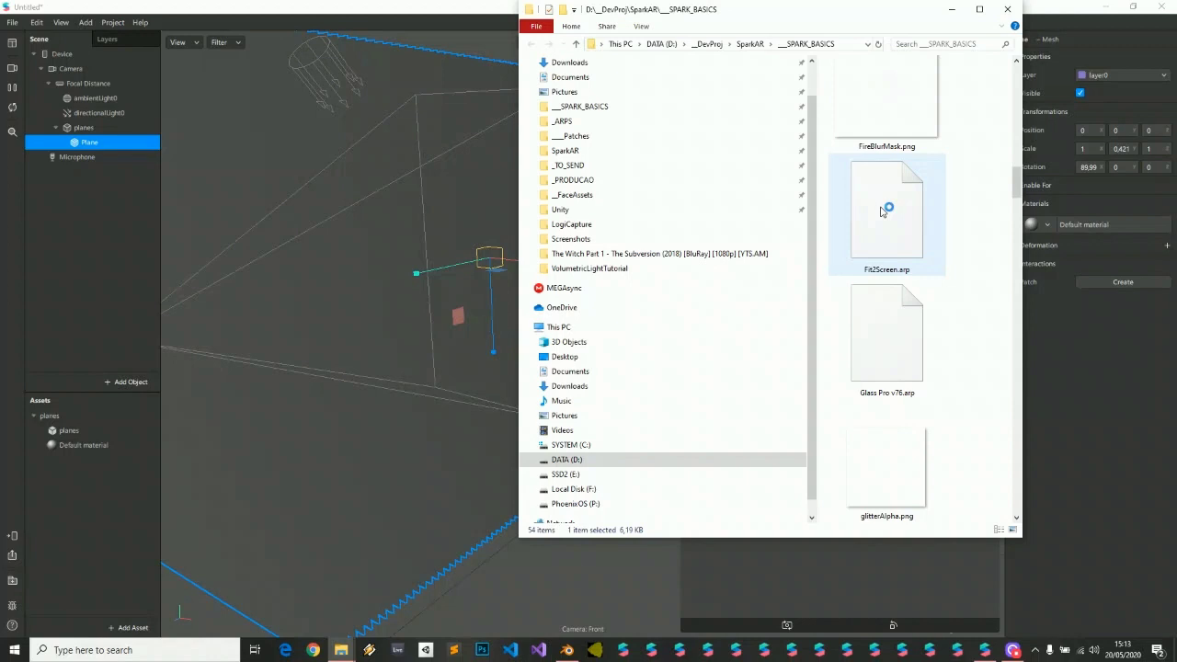
left_click_drag(906, 217, 119, 482)
left_click(87, 555)
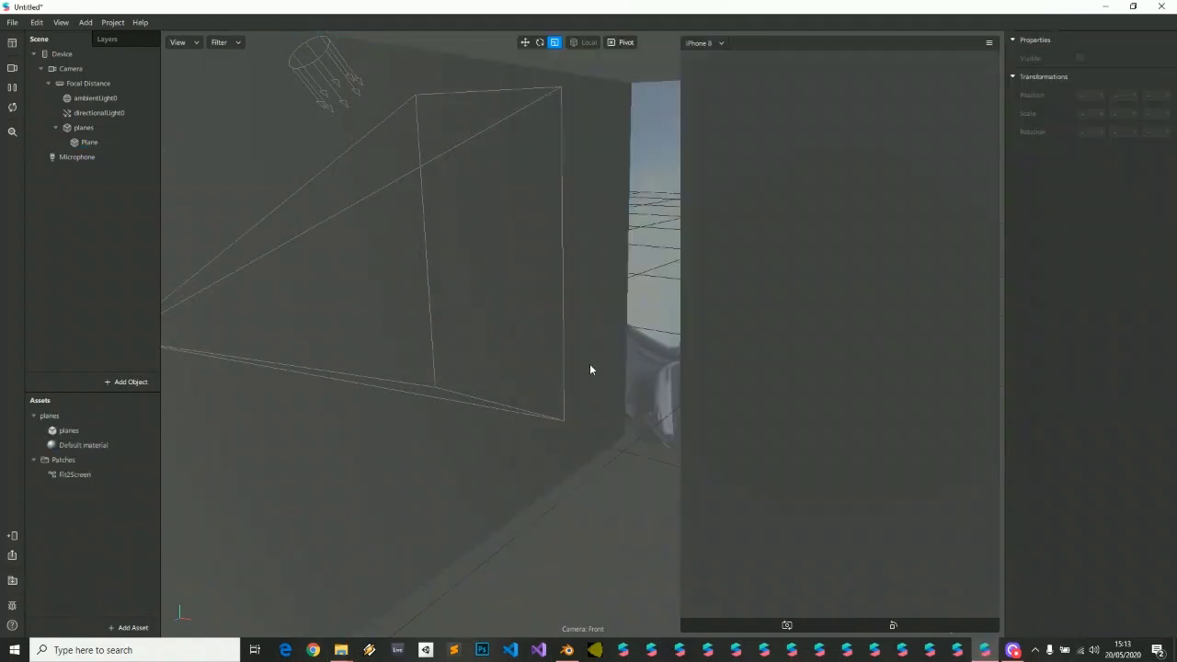
Add the Fit2Screen patch to the Patch Editor graph and connect the Device patch's screen size output to it.
scroll(549, 408, "down", 3)
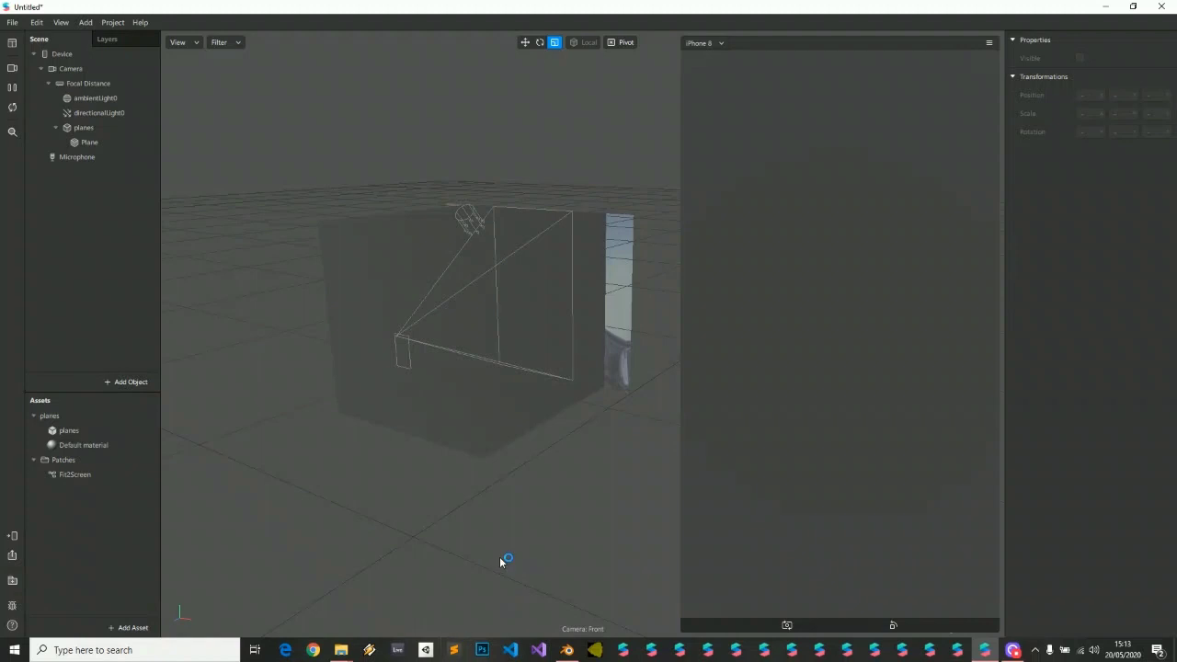
key("ctrl+alt+p")
left_click_drag(81, 475, 433, 567)
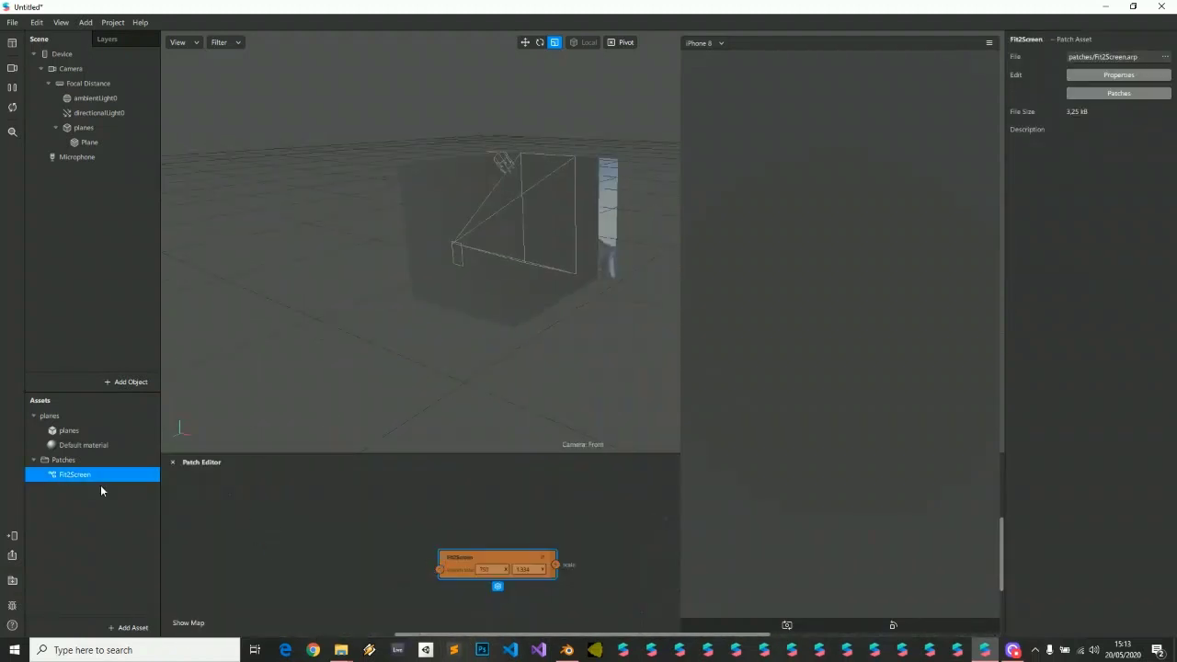
left_click(51, 55)
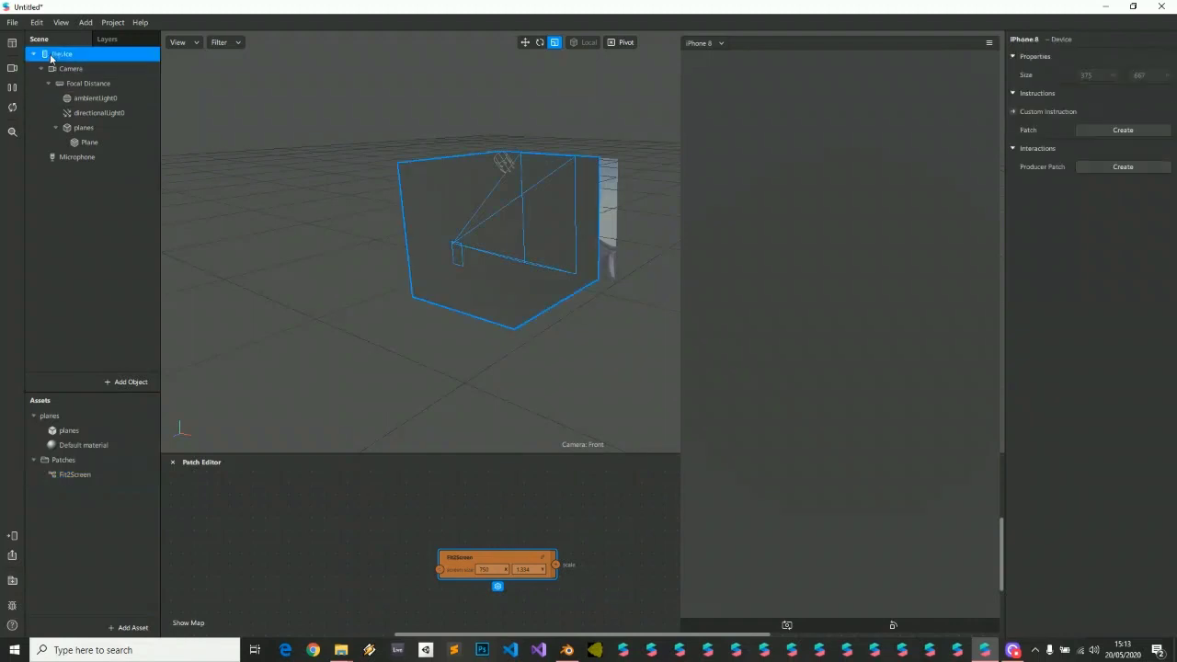
left_click_drag(193, 387, 442, 570)
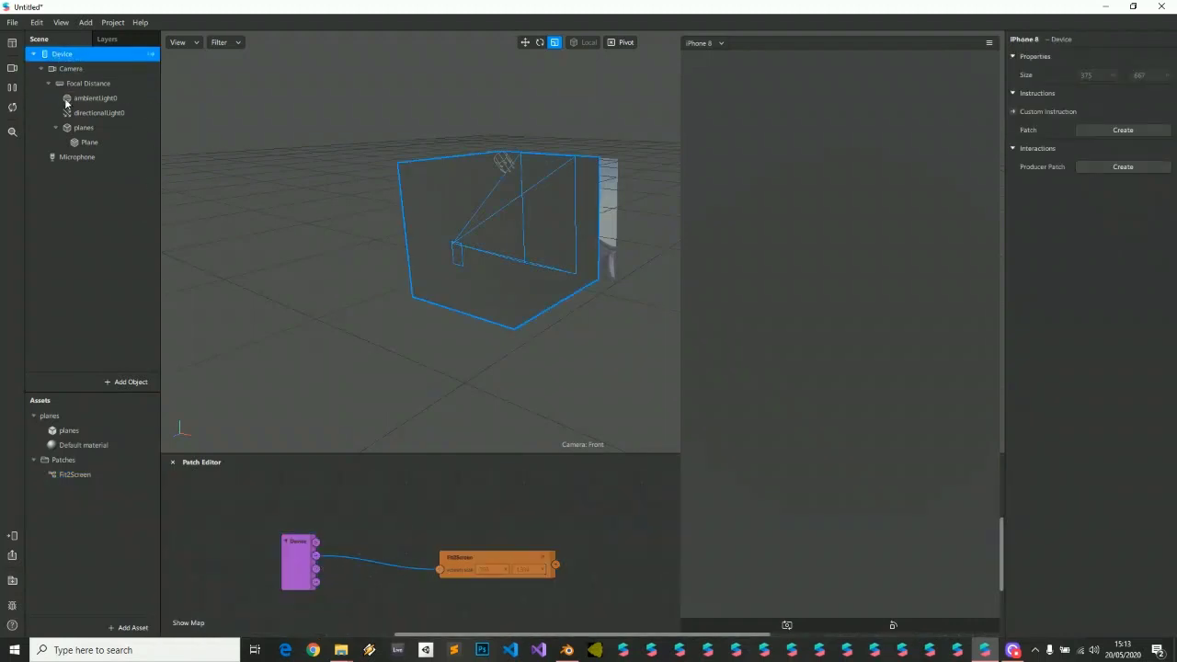
Create a 3D scale patch for the planes object and connect Fit2Screen's scale output to it.
left_click(85, 128)
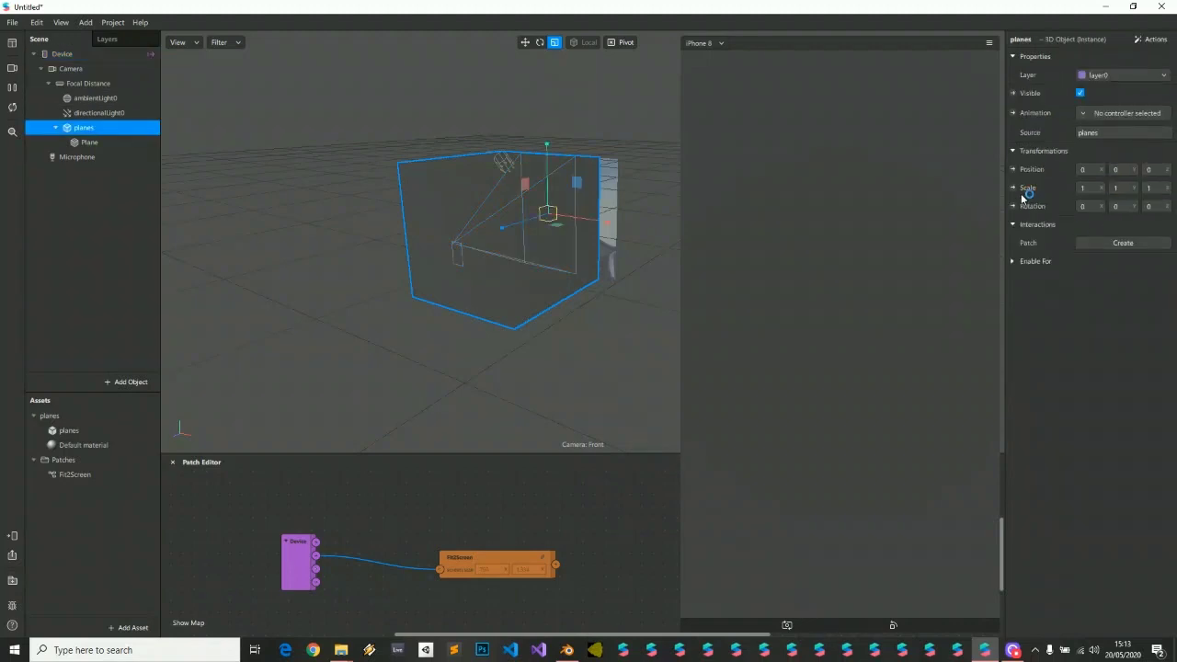
left_click_drag(1022, 196, 621, 548)
scroll(547, 290, "down", 3)
mouse_move(548, 290)
left_mouse_down("alt")
mouse_move(691, 300)
mouse_move(539, 308)
left_mouse_up("alt")
left_click_drag(545, 561, 451, 557)
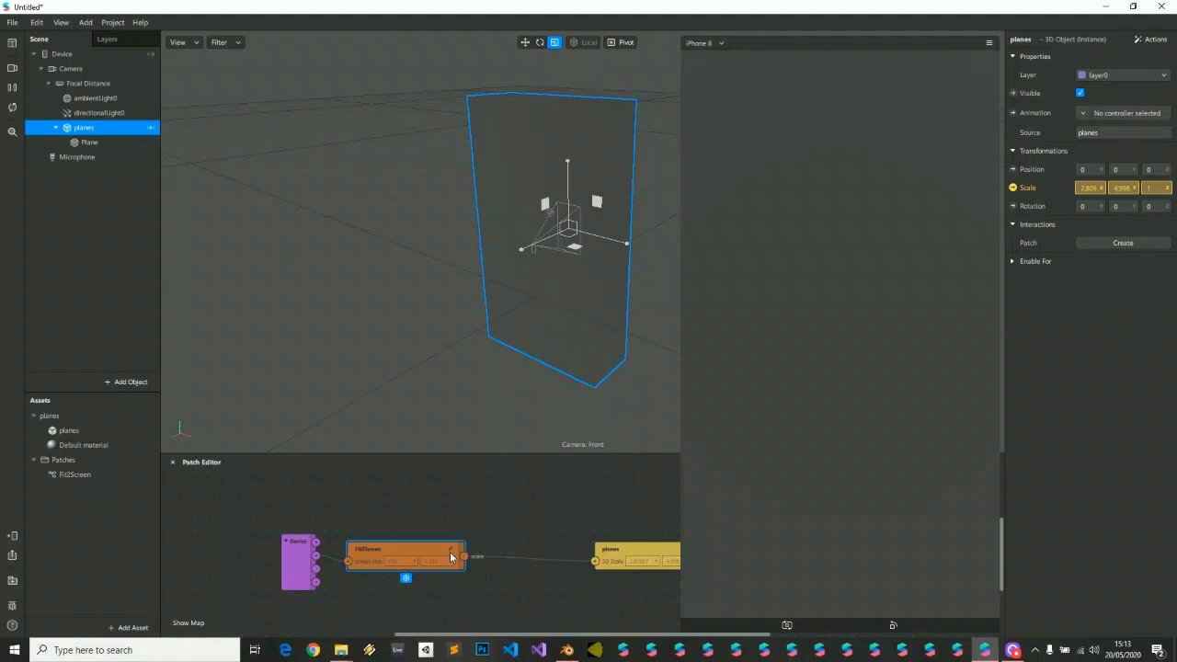
Open the Fit2Screen patch's internal graph and set the Multiply factor before the Swizzle to 0.03.
double_click(451, 558)
scroll(571, 502, "right", 5)
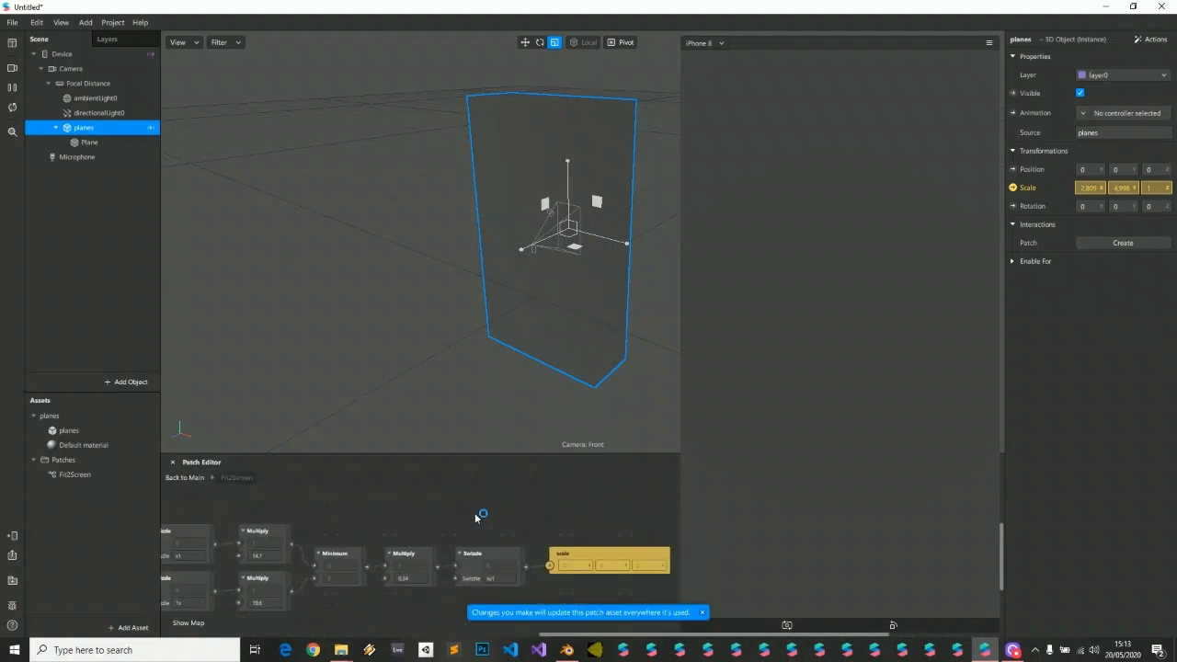
scroll(431, 582, "up", 4)
scroll(426, 585, "up", 2, "ctrl")
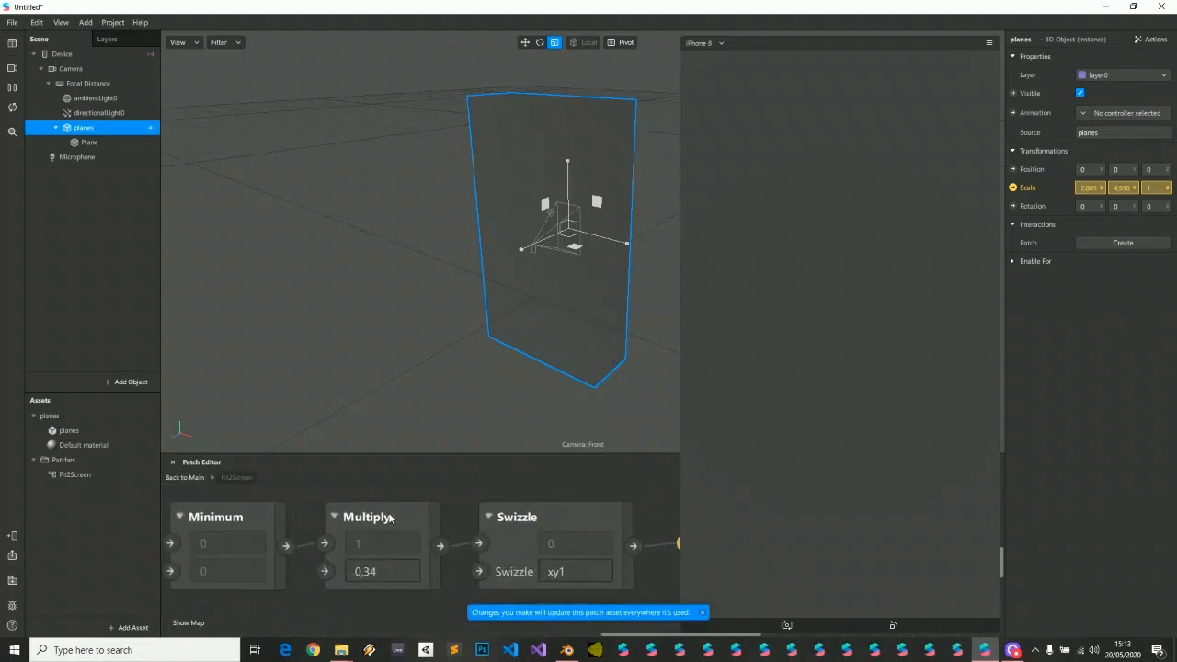
left_click(407, 573)
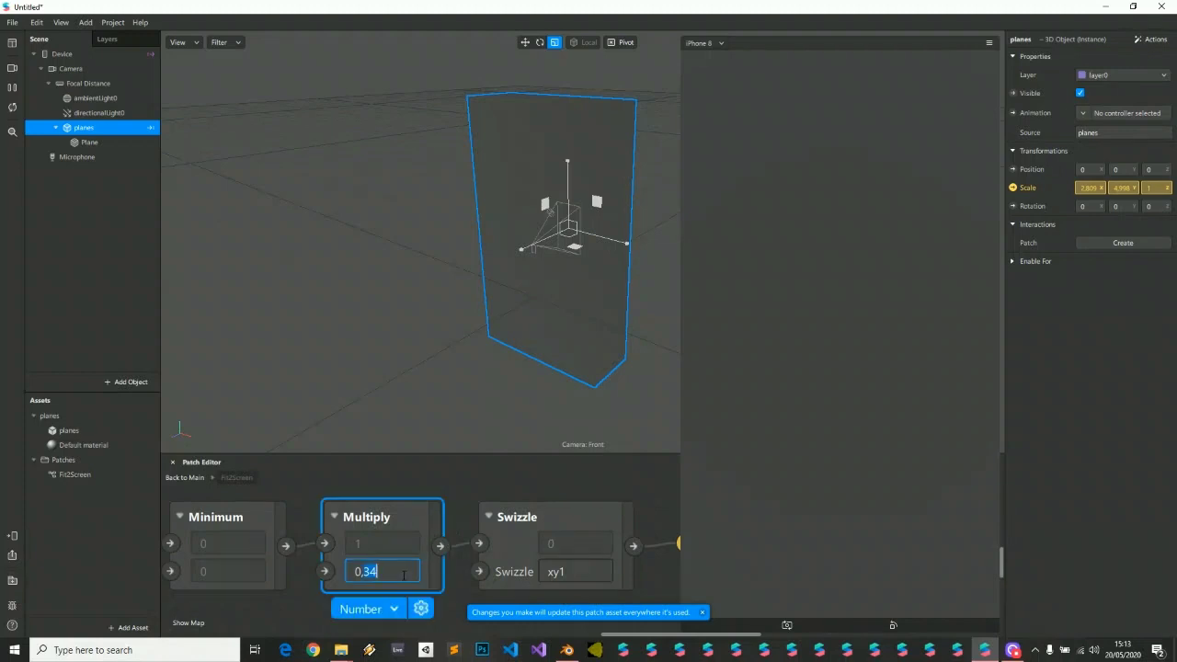
scroll(583, 282, "up", 4)
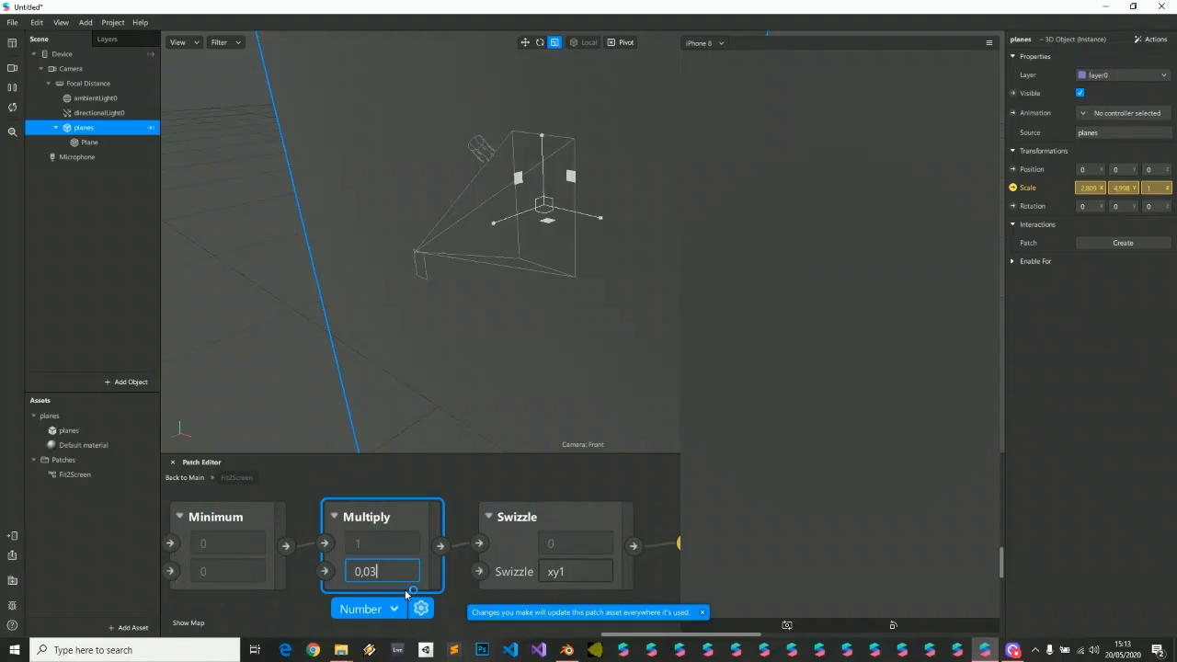
key("Return")
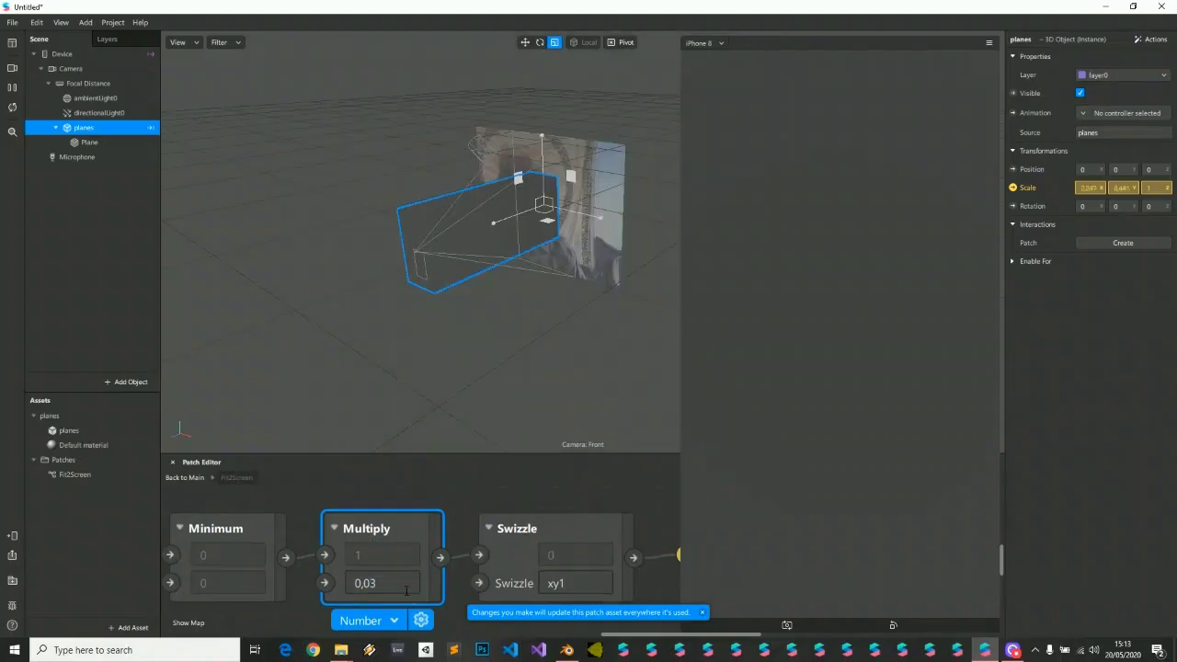
Set the Multiply factor before the Swizzle to 0.068 and return to the main patch graph.
left_click(400, 587)
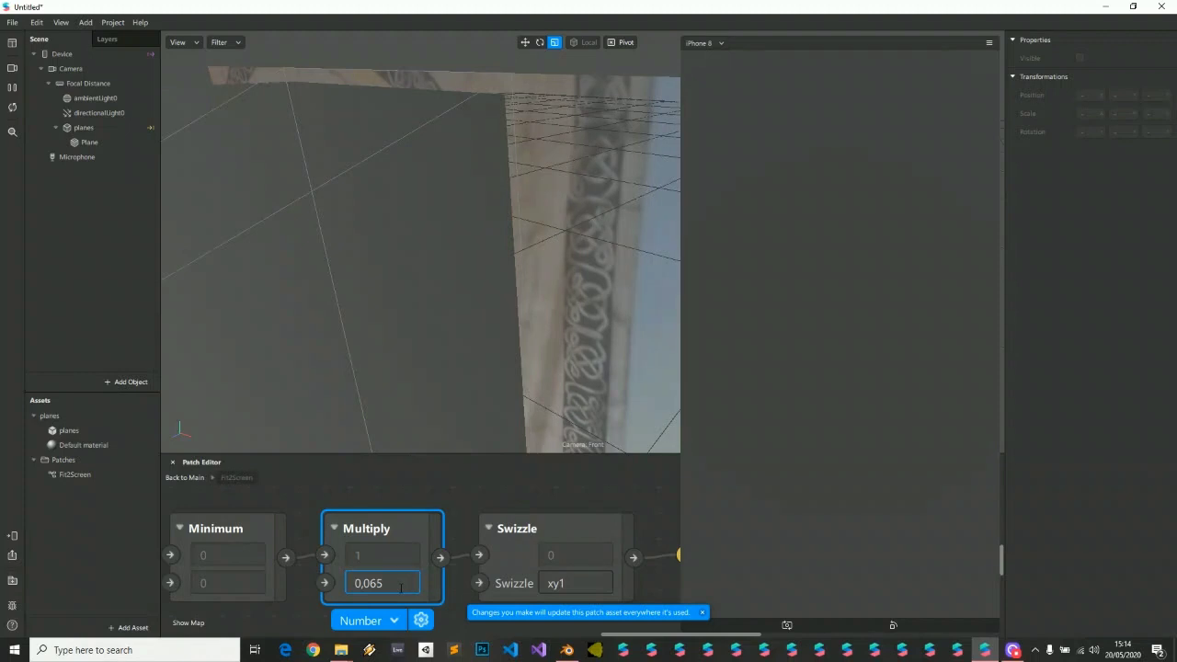
key("Return")
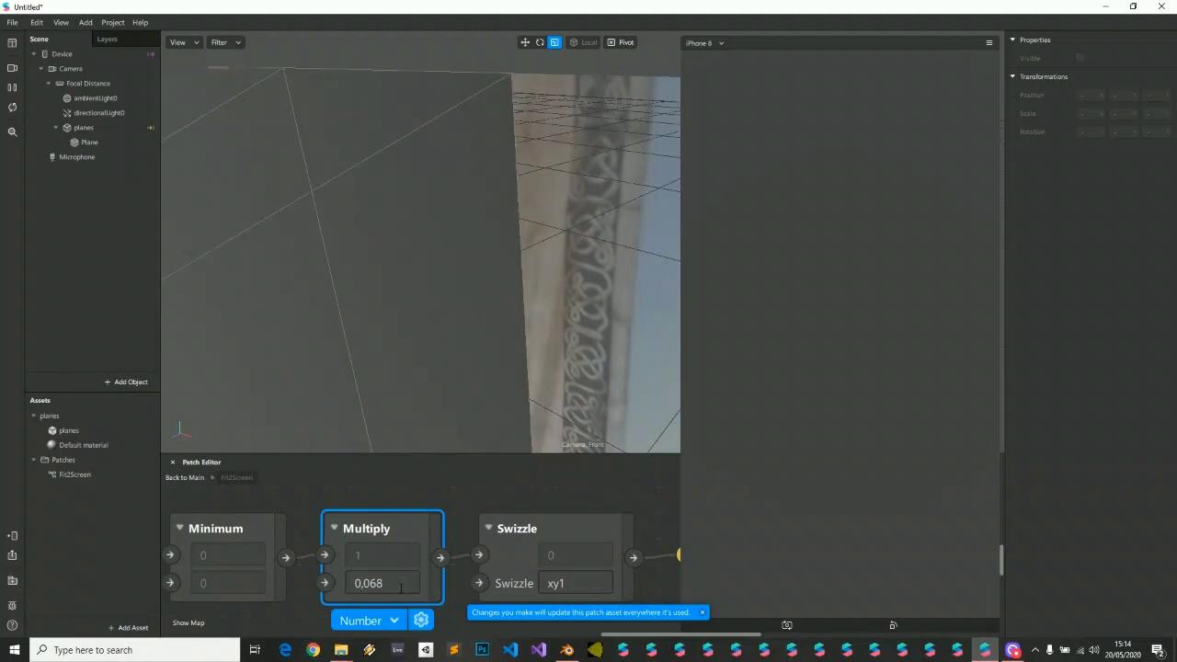
scroll(458, 410, "down", 3)
left_click_drag(456, 388, 393, 345, "alt")
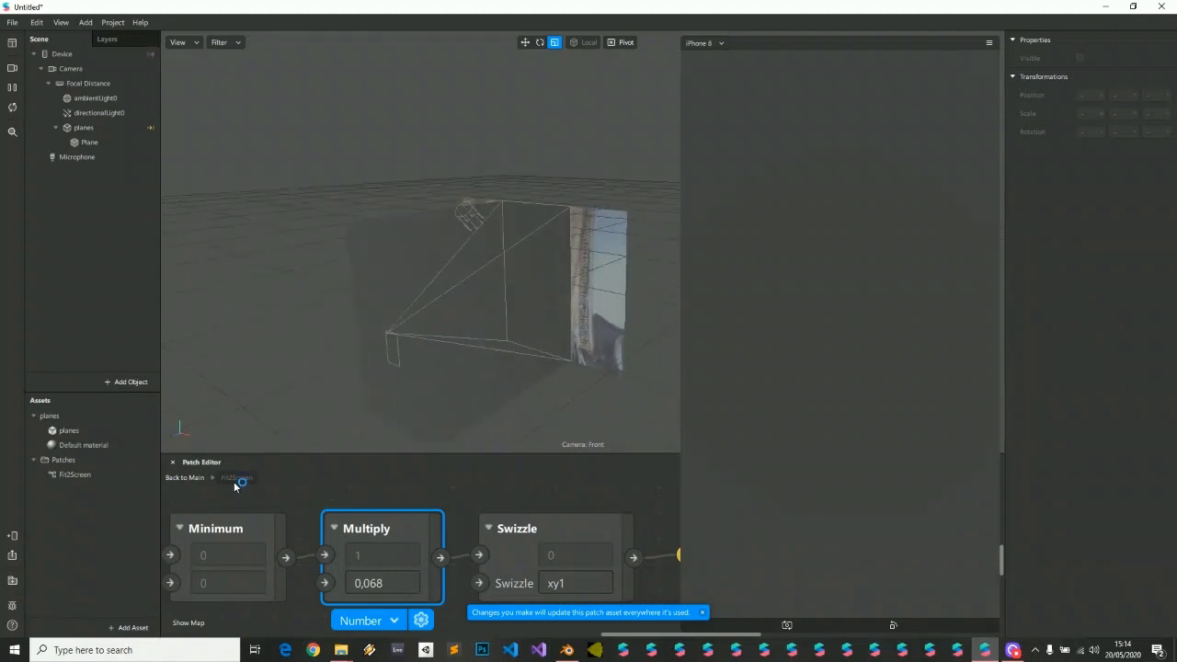
left_click(197, 479)
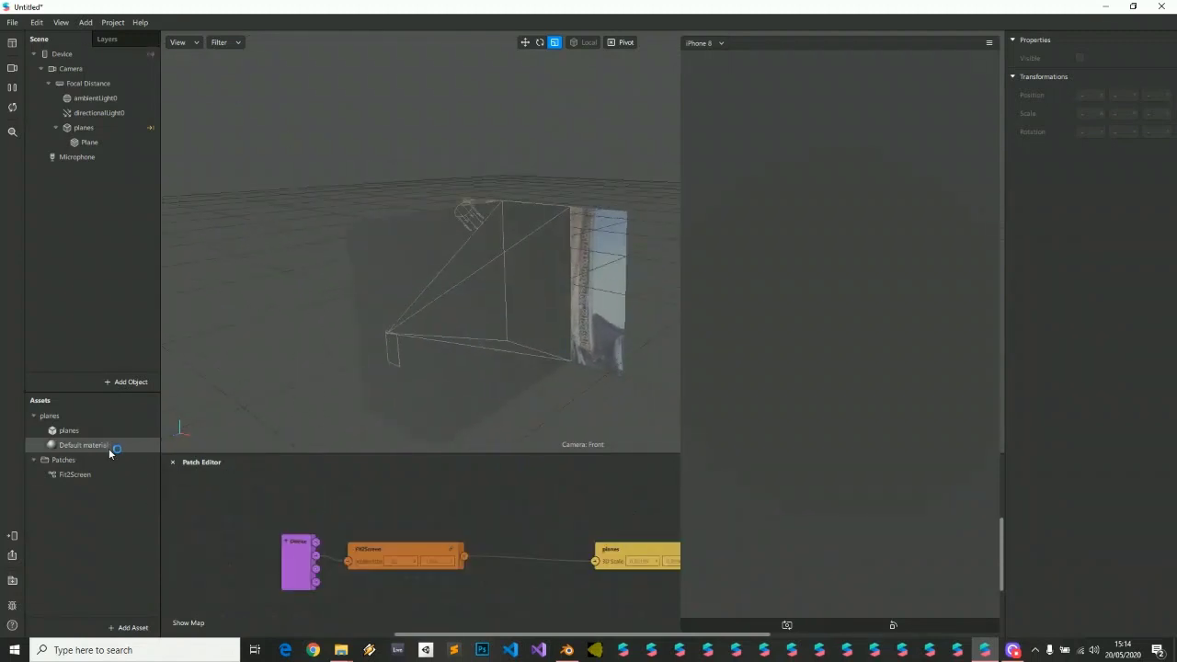
Change the planes' Default material to the Flat shader type and rename it Volumetric_mat.
left_click(108, 447)
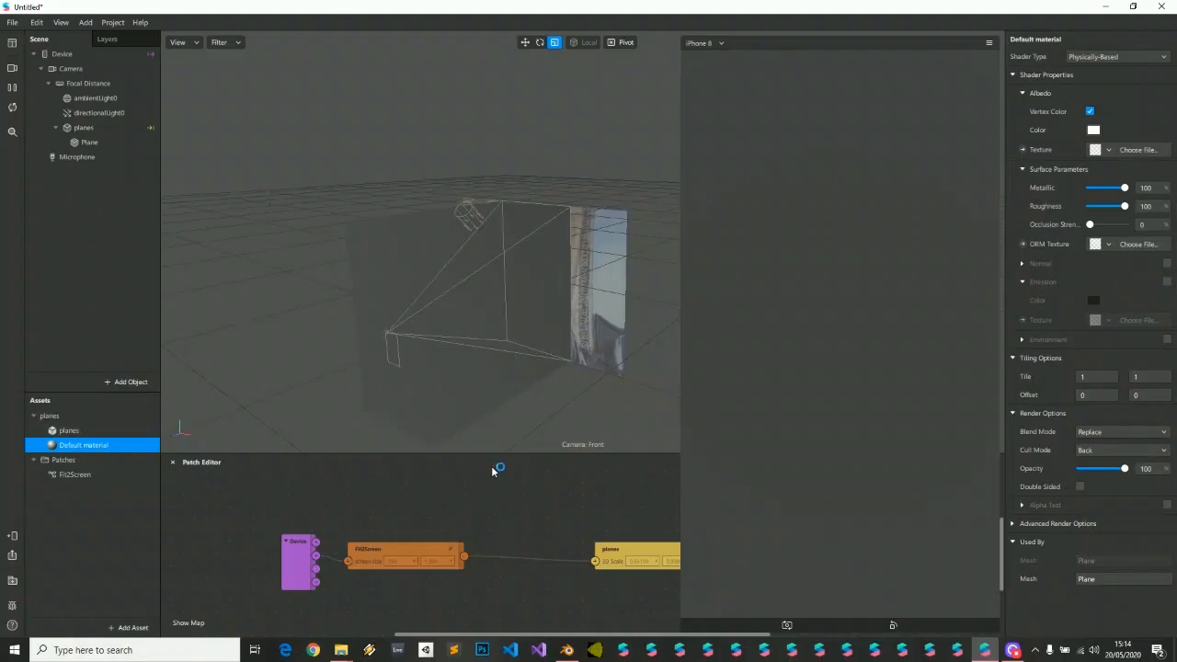
left_click(103, 434)
left_click(100, 445)
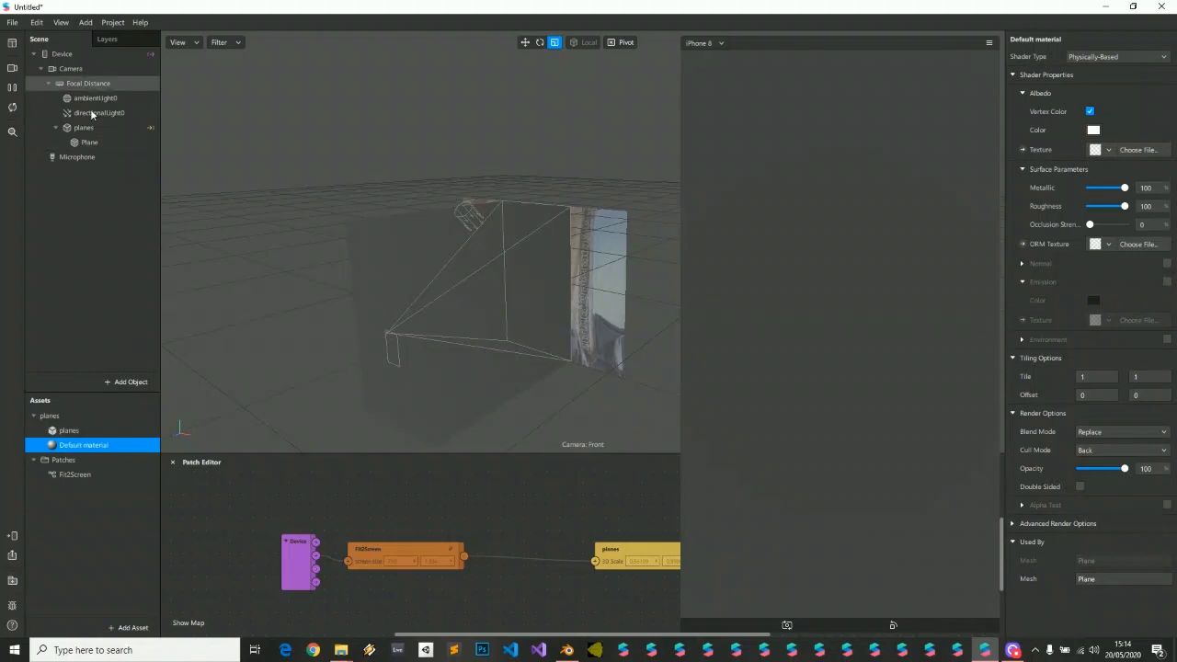
left_click(1137, 57)
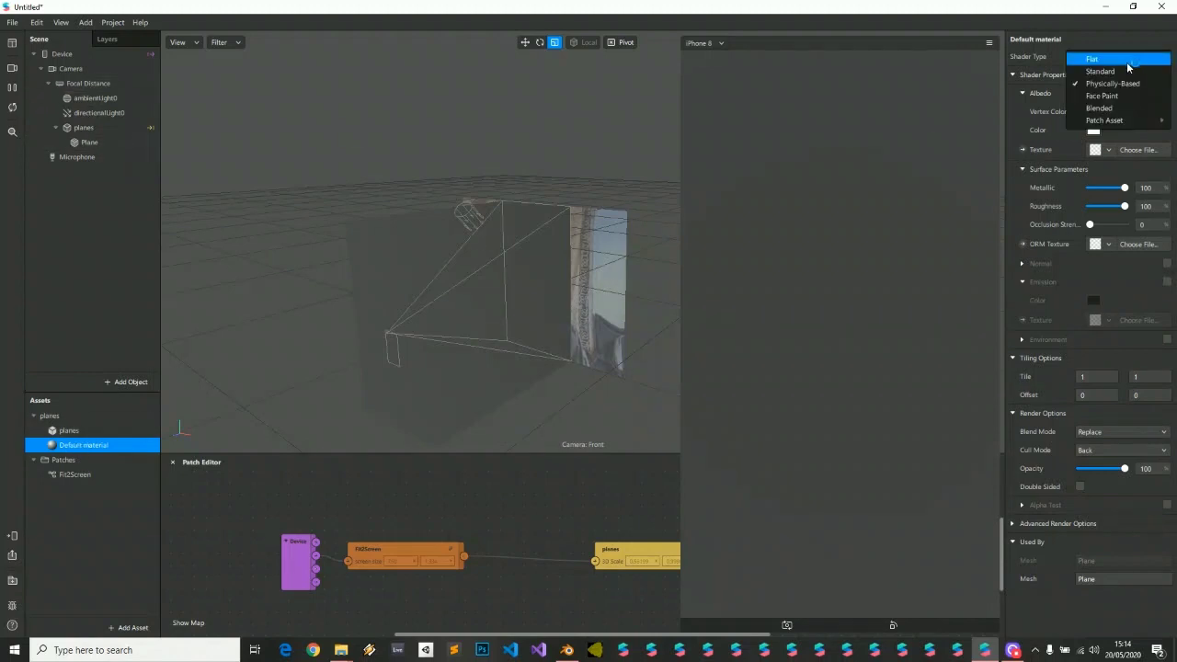
left_click(1126, 61)
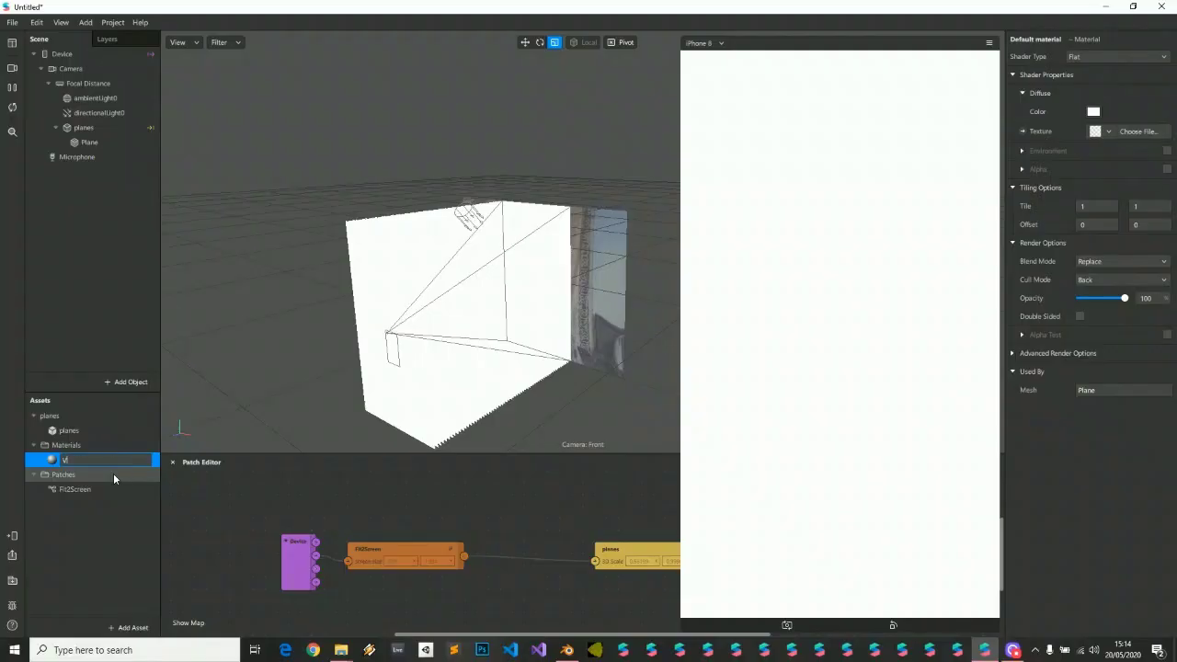
type("olumetric_mat")
Create a diffuse texture patch for Volumetric_mat and extract the camera's texture as an asset.
left_click(1023, 131)
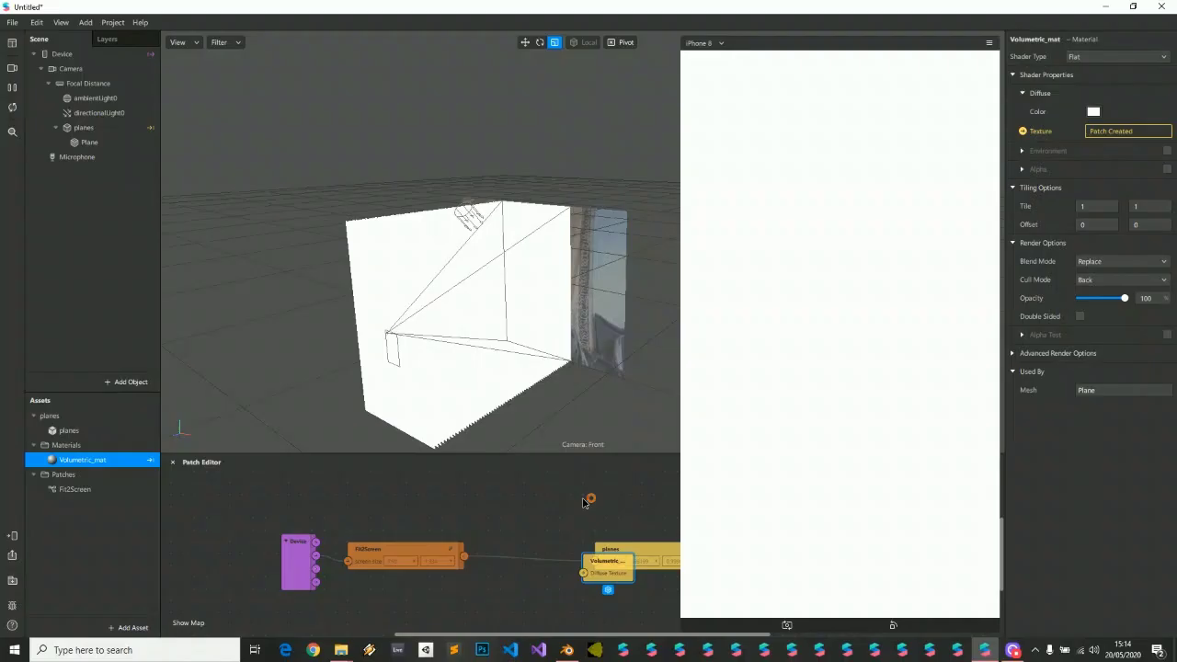
left_click(1023, 132)
left_click(85, 71)
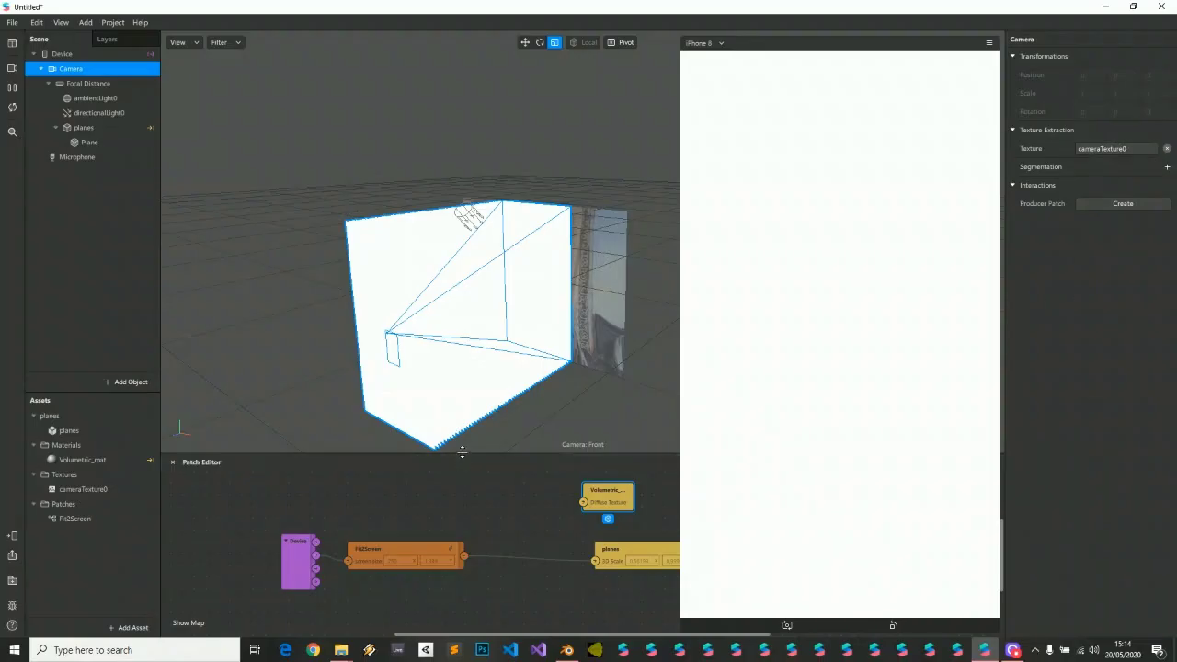
Add cameraTexture0 to the patch graph and connect its texture output to Volumetric_mat's diffuse texture.
left_click_drag(464, 456, 460, 210)
left_click_drag(61, 488, 445, 347)
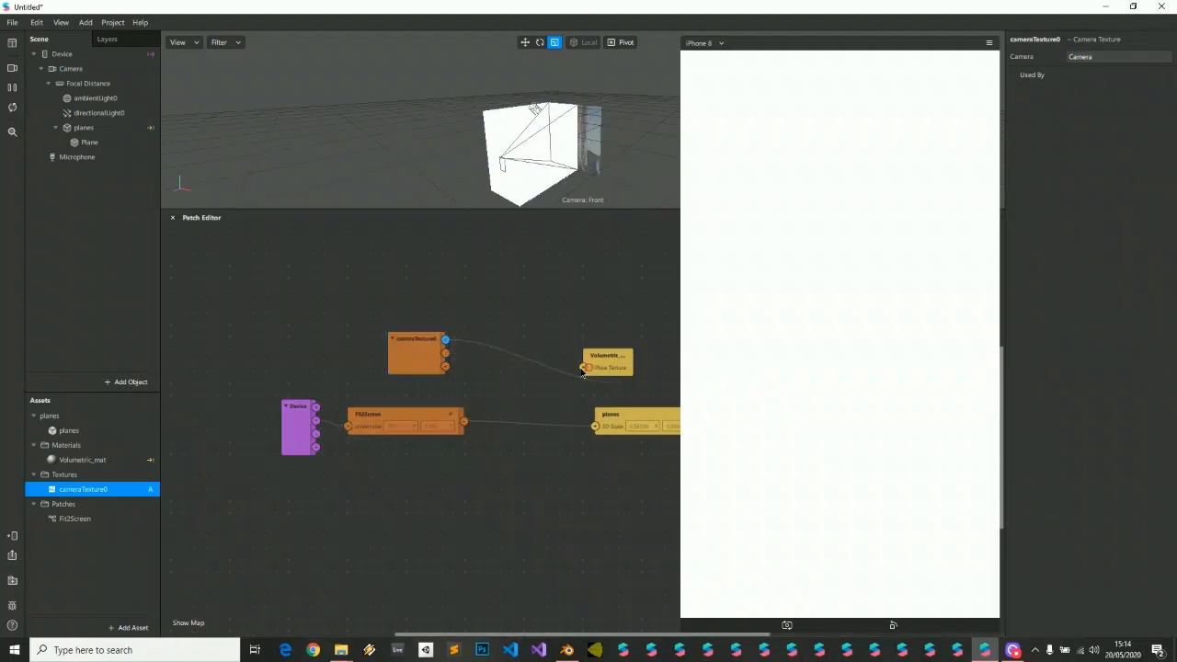
left_click_drag(585, 370, 584, 369)
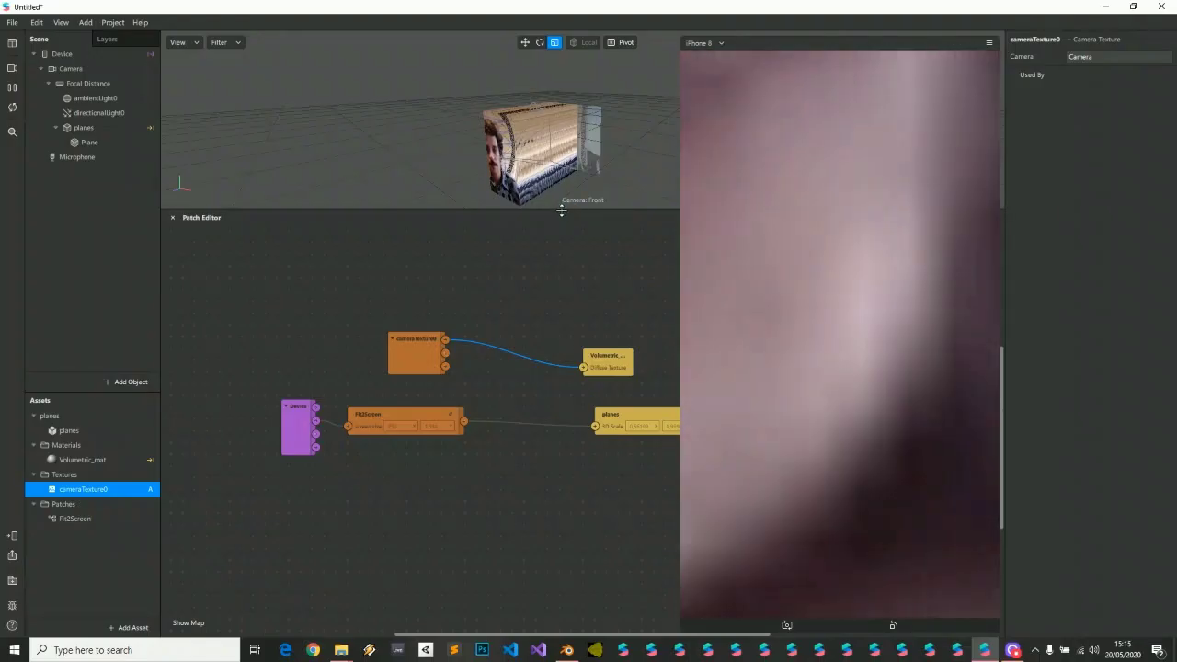
Set the blend mode of Volumetric_mat to Add.
left_click_drag(563, 209, 562, 519)
left_click_drag(549, 660, 549, 621)
left_click_drag(479, 459, 418, 331, "alt")
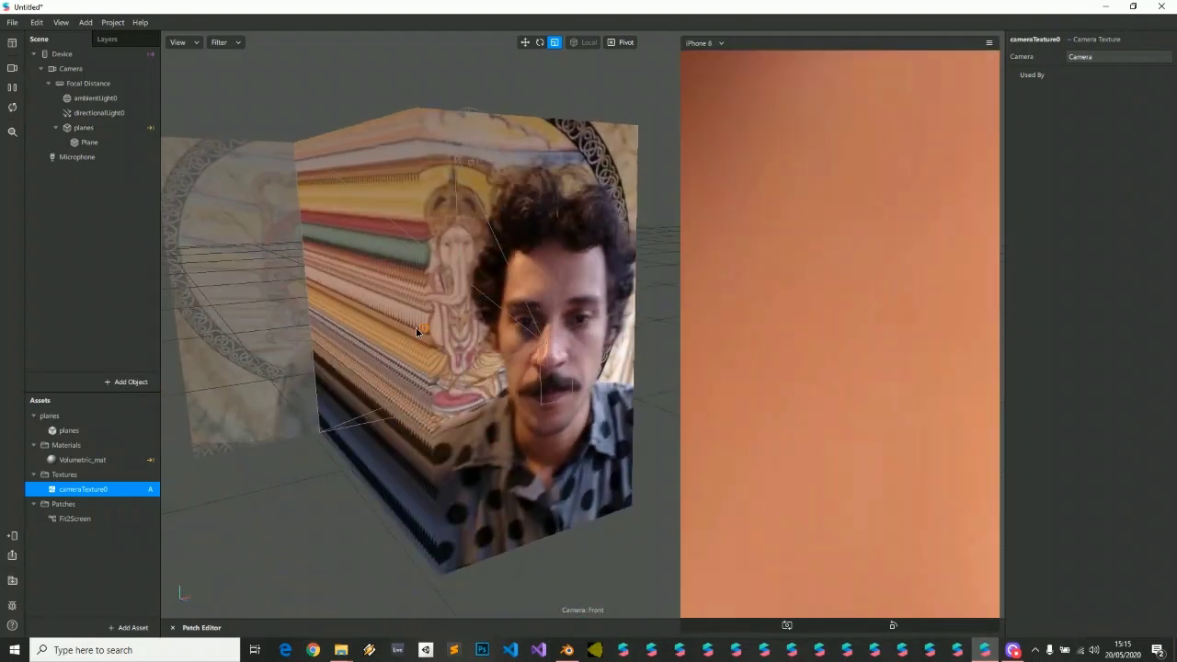
left_click_drag(471, 381, 193, 496)
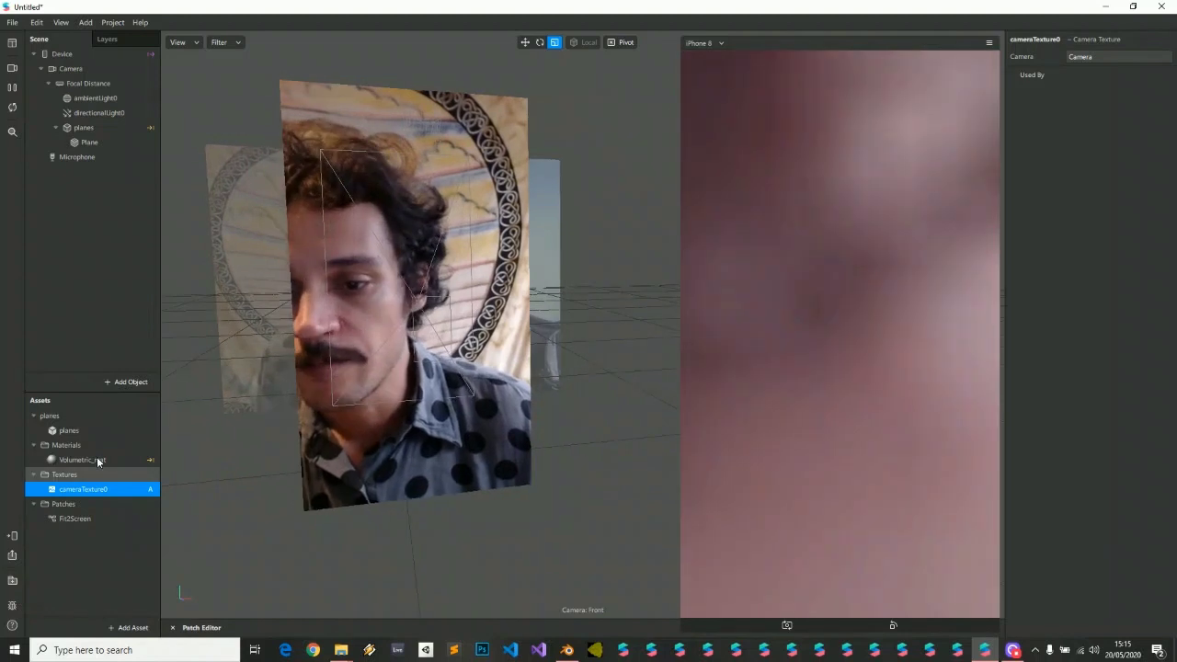
left_click(117, 454)
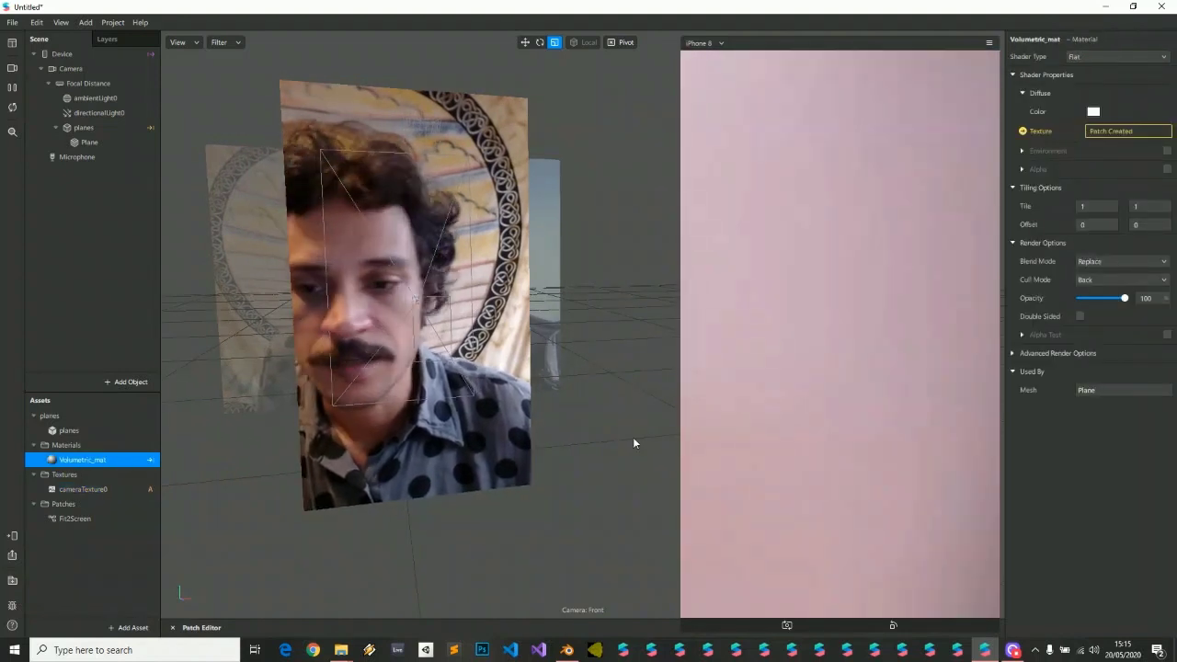
left_click(1132, 262)
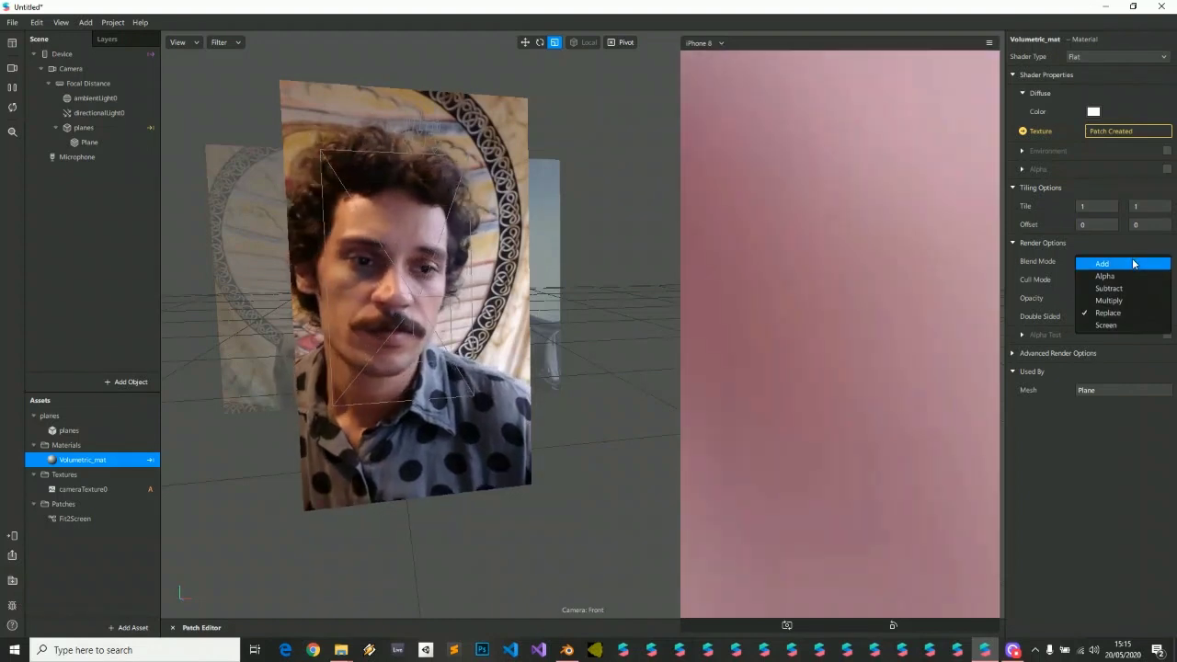
left_click(1133, 251)
left_click(1130, 262)
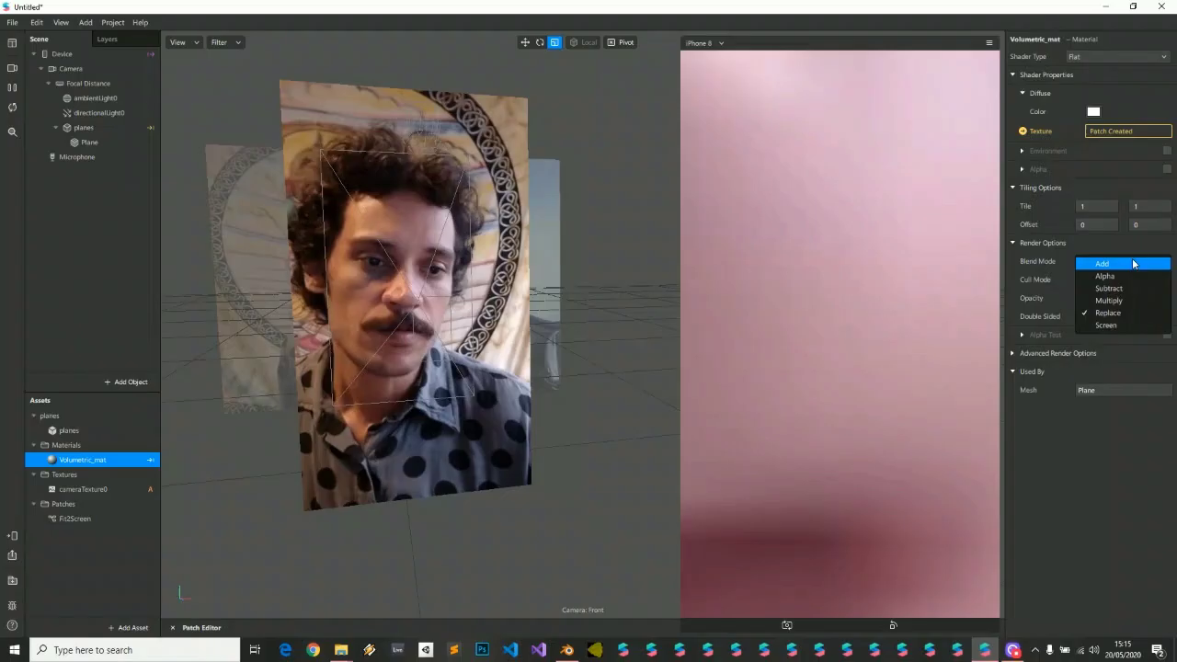
left_click(1116, 266)
left_click(1121, 262)
left_click(1108, 264)
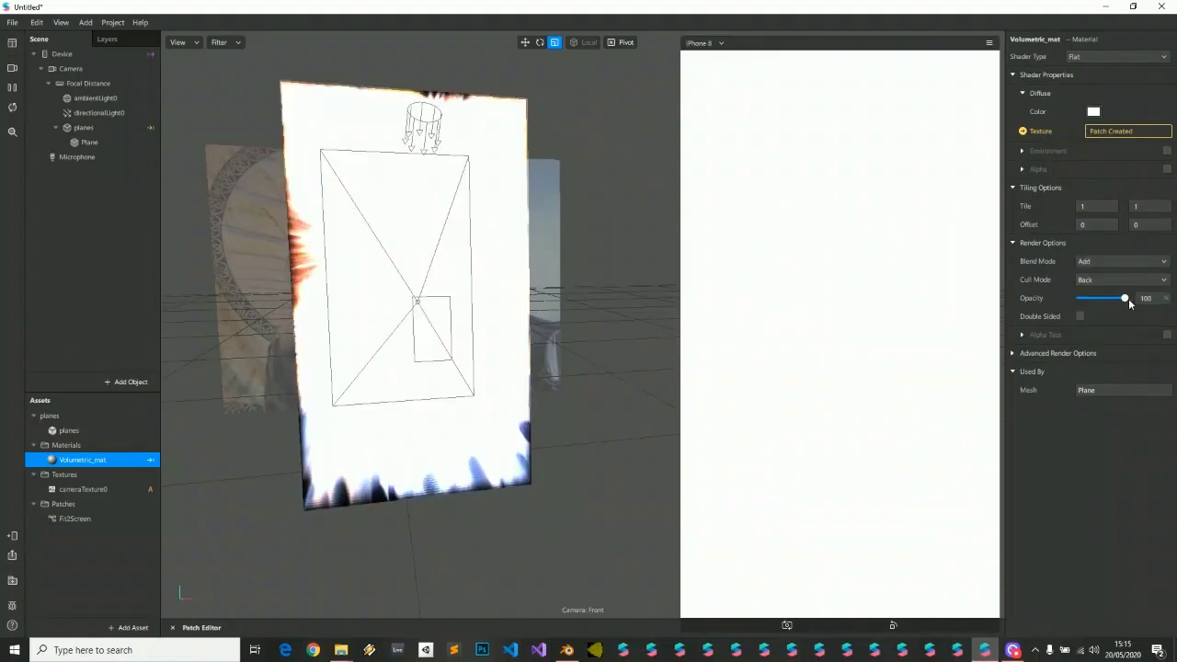
Lower the opacity of Volumetric_mat to 1%.
left_click_drag(1123, 298, 1078, 300)
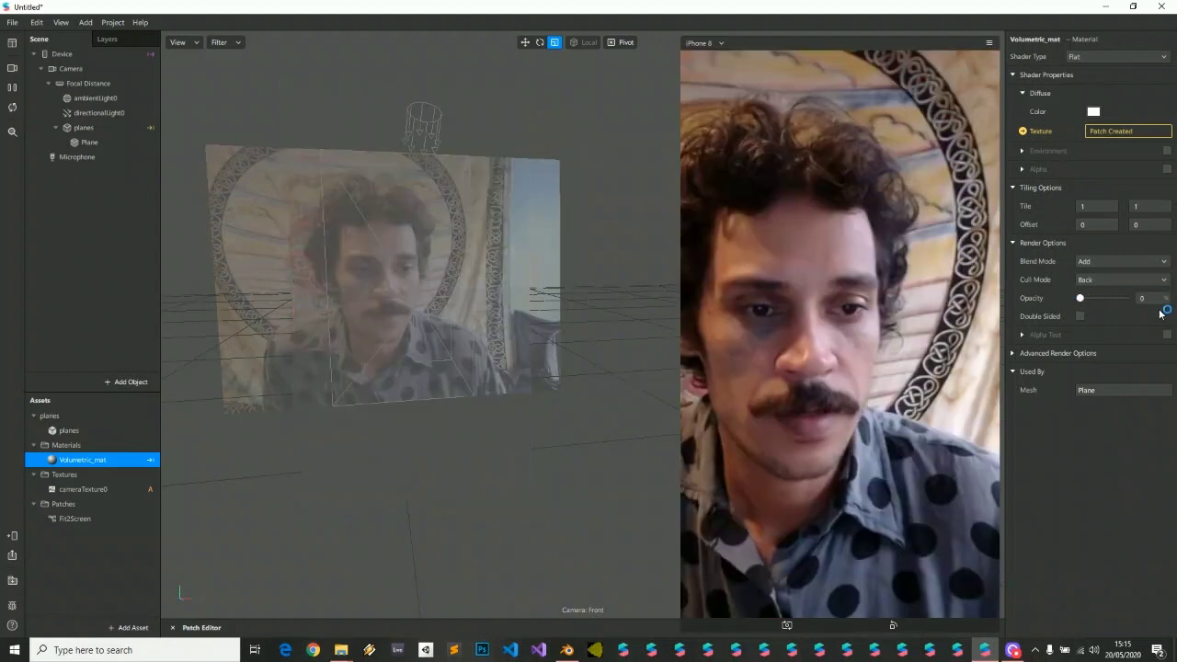
left_click(1149, 298)
type("1")
key("Return")
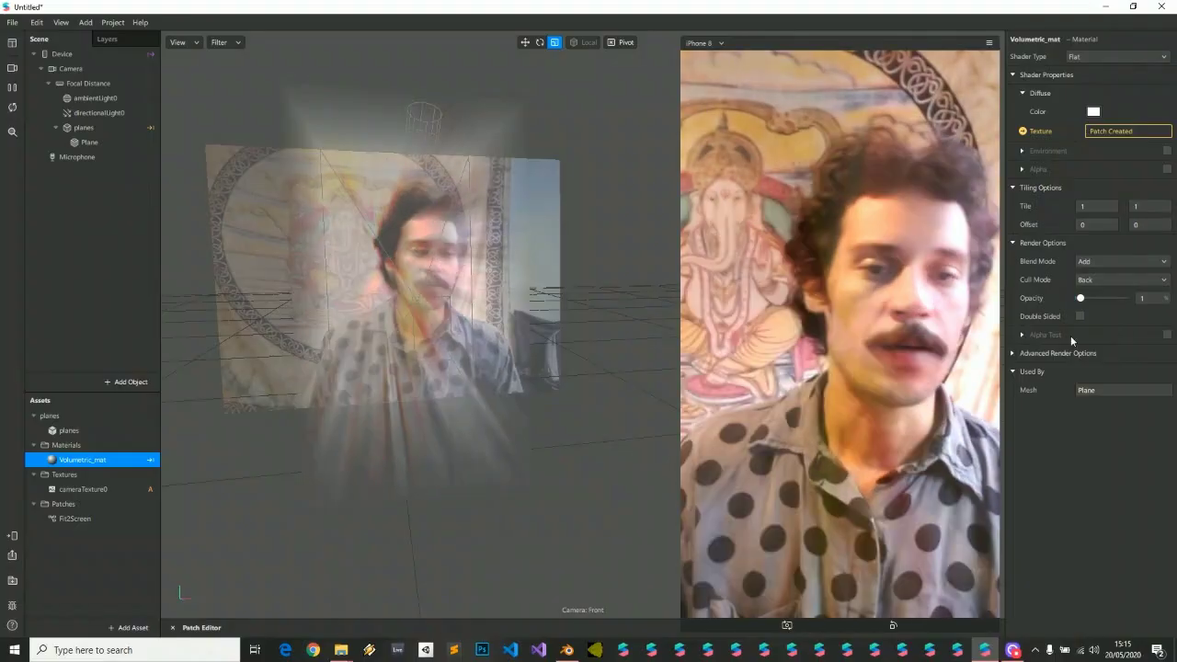
Space out the texture patches and insert a Smooth Step patch between cameraTexture0 and Volumetric_mat's diffuse texture.
left_click_drag(611, 618, 597, 206)
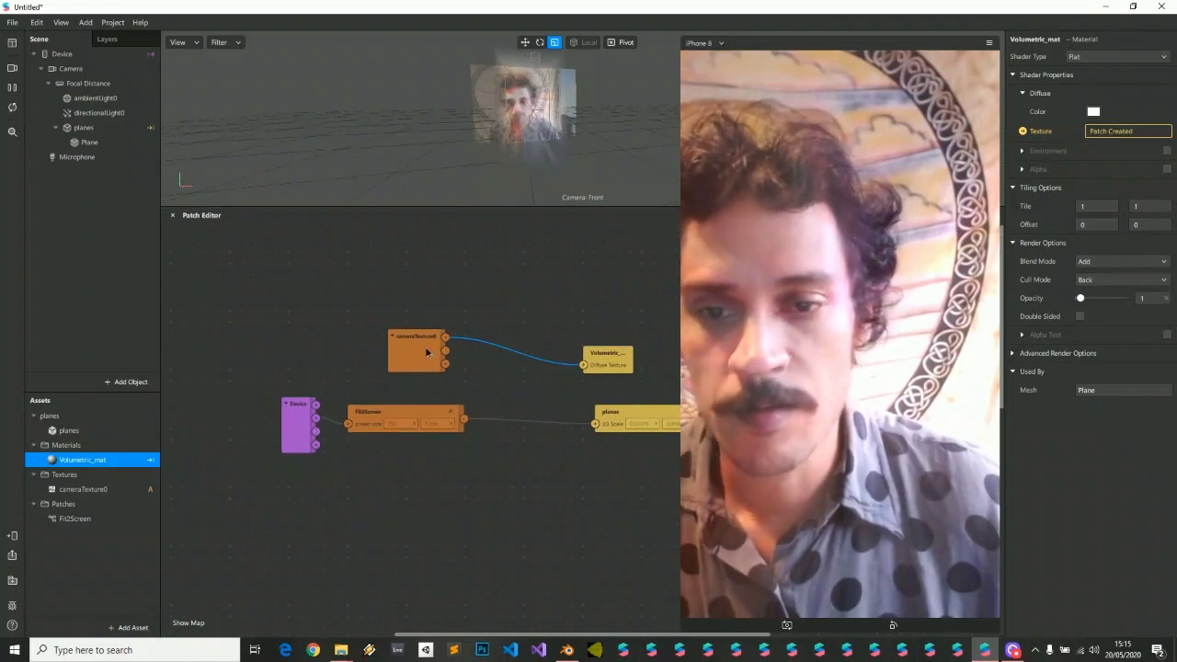
left_click_drag(427, 352, 269, 336)
left_click_drag(645, 300, 649, 294)
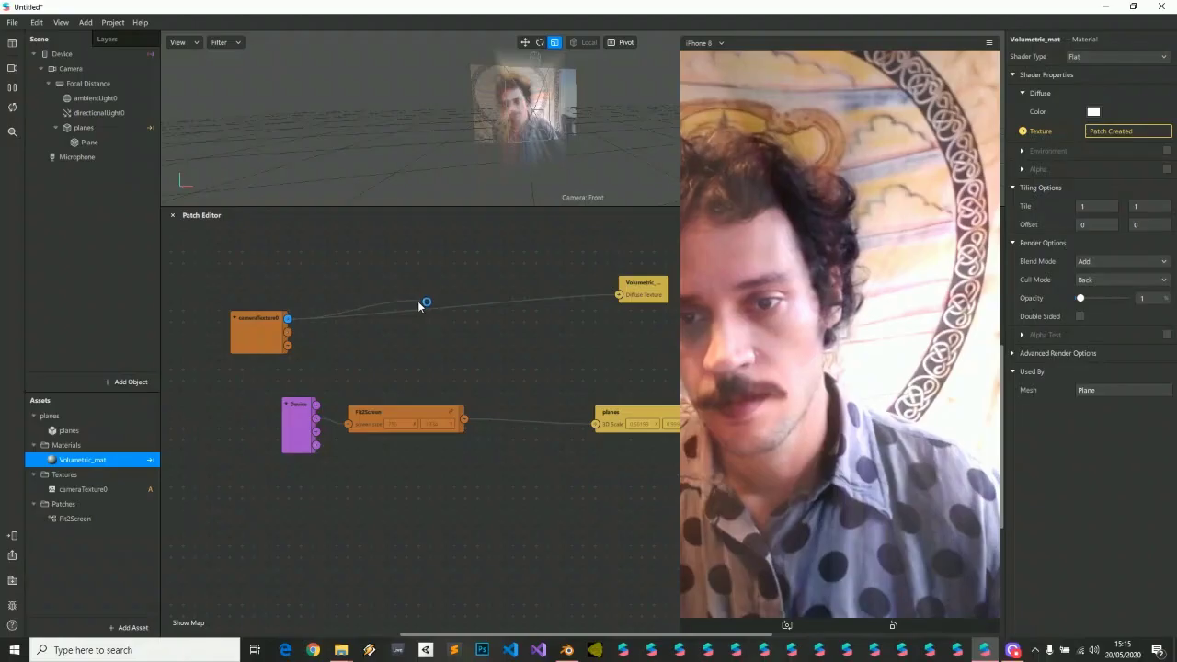
left_click_drag(418, 305, 417, 300)
type("smo")
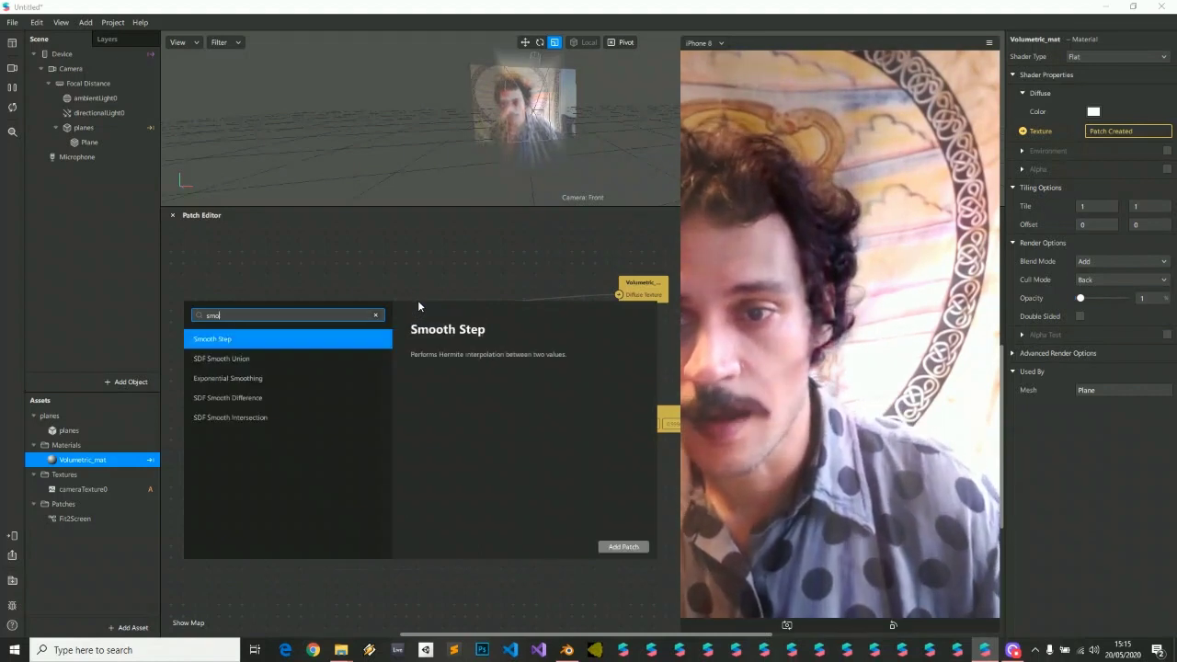
key("Return")
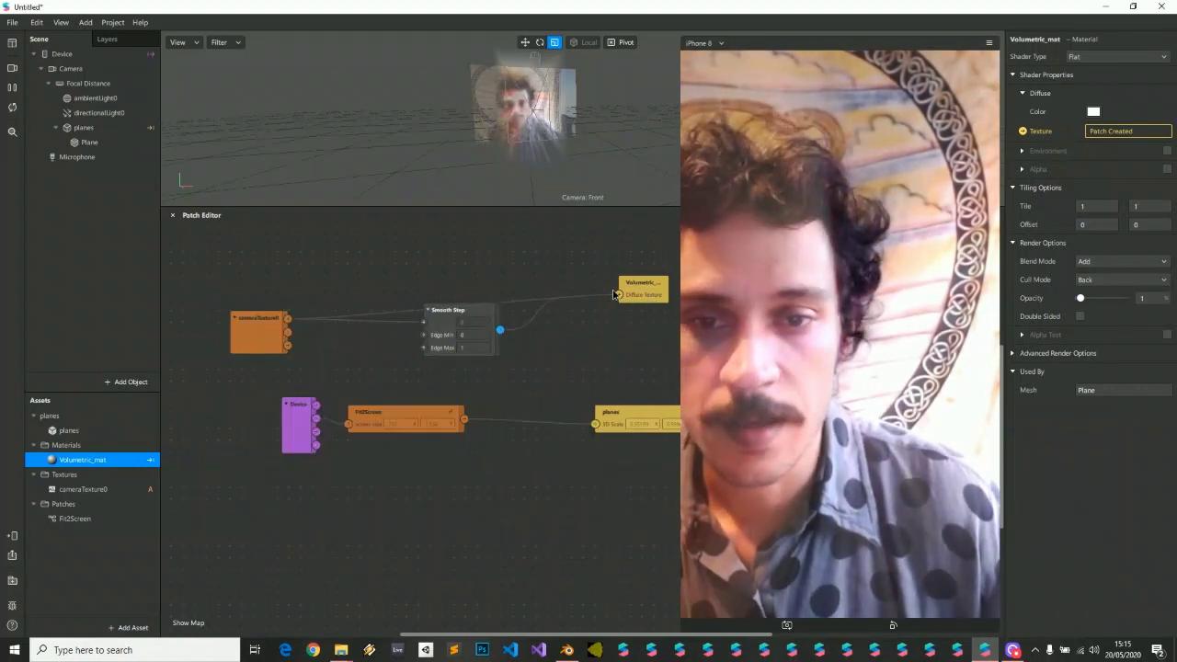
left_click_drag(621, 303, 619, 295)
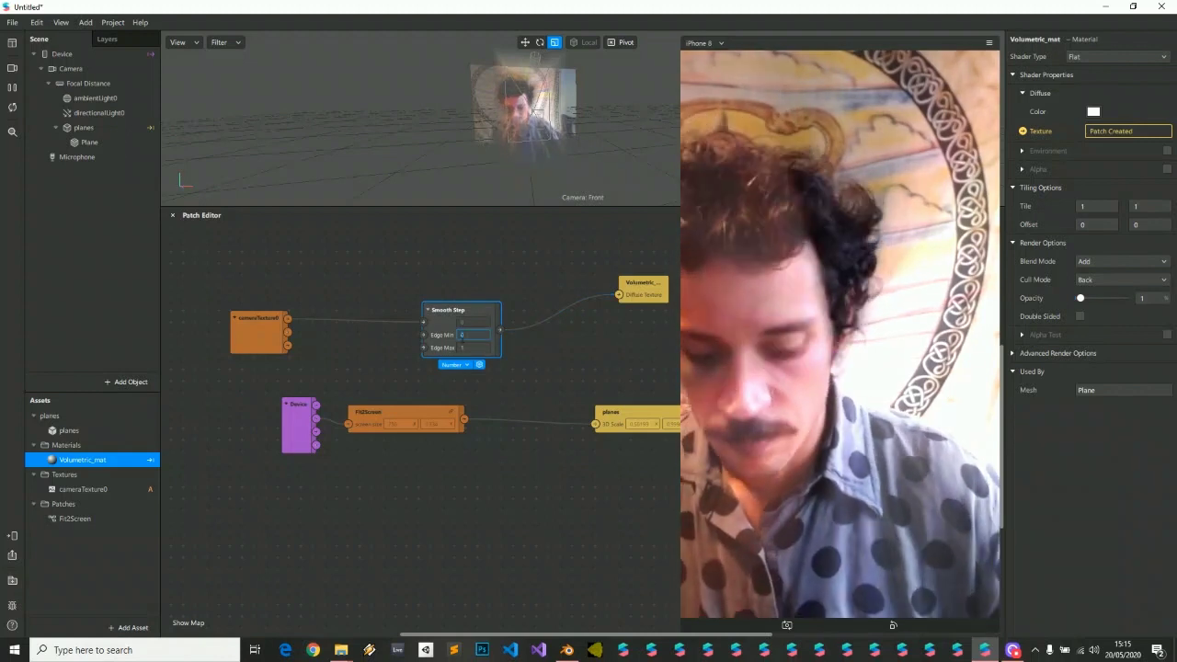
Set the camera texture's Smooth Step to Edge Min 0.5 and Edge Max 0.6.
type(".5")
key("Tab")
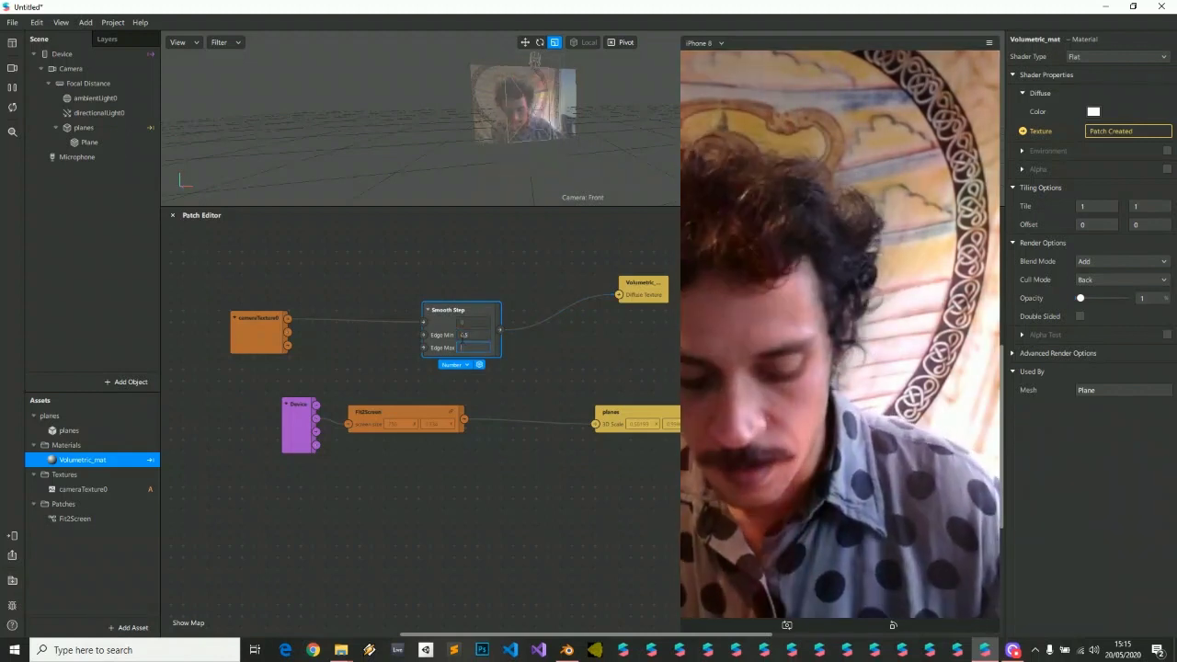
type("0.8")
key("Return")
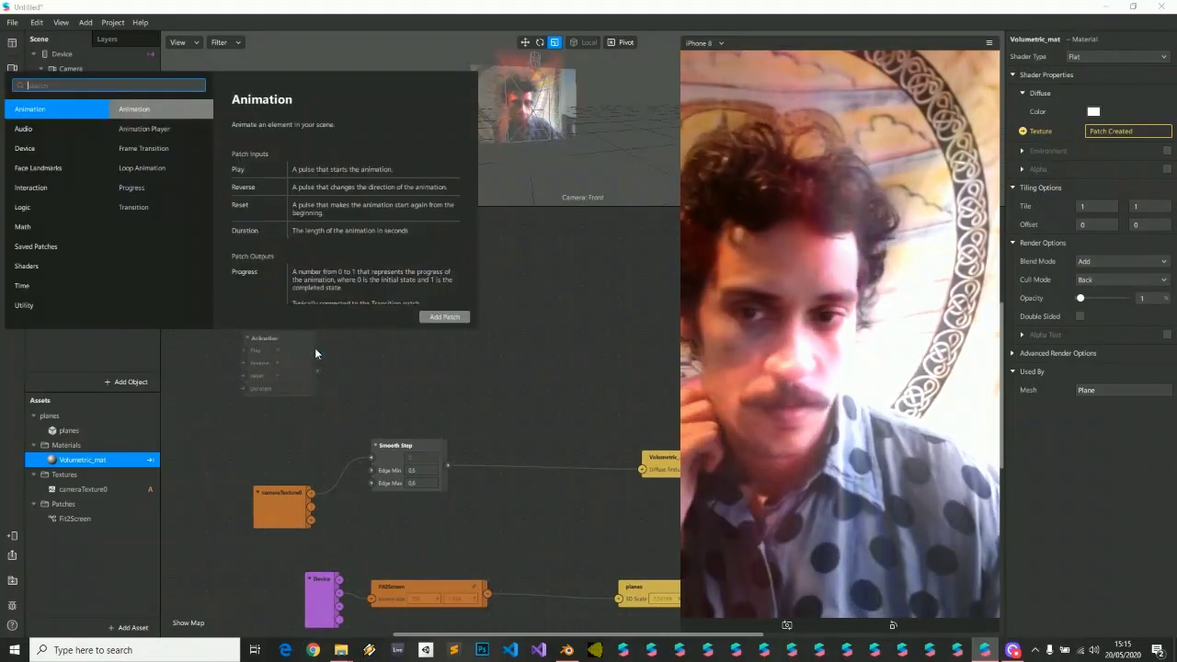
Add a Gradient patch above the camera texture chain and set its type to Vertical.
type("grad")
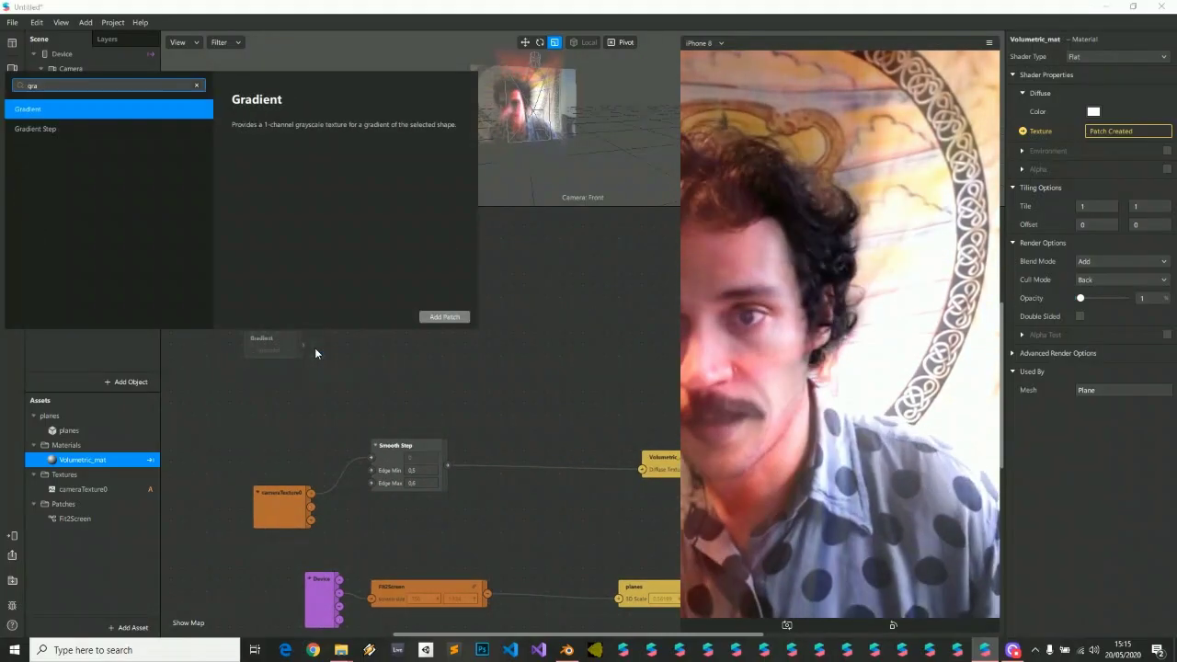
key("Return")
left_click(273, 350)
left_click(276, 364)
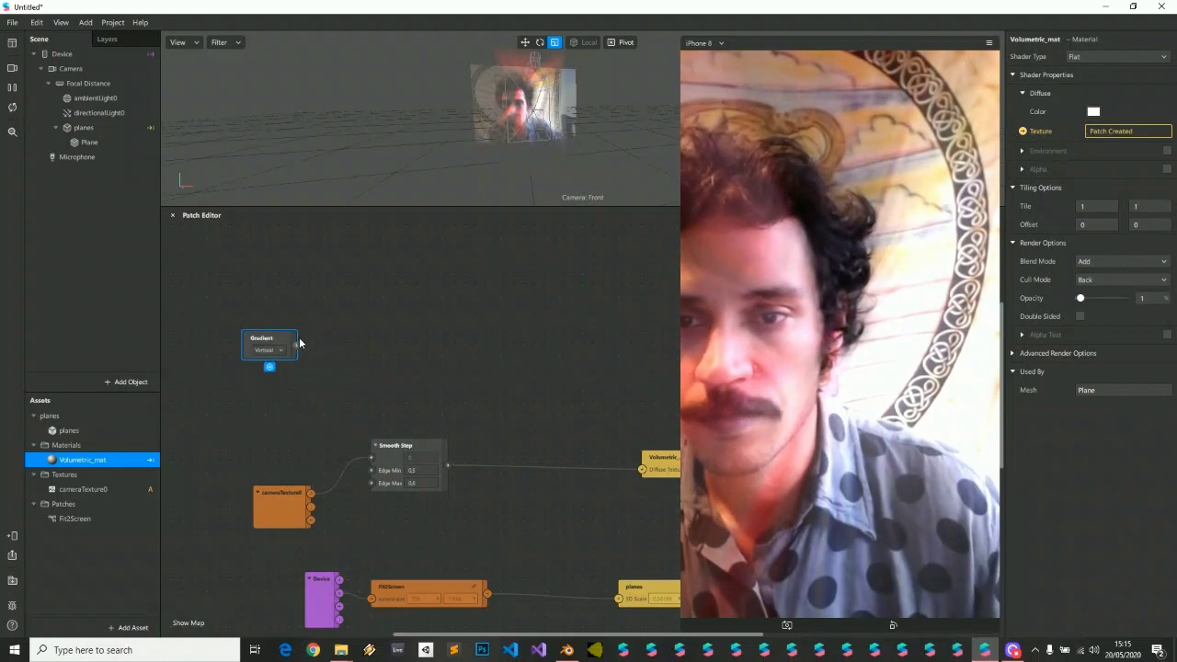
Feed the gradient into a new Vector 4 Pack patch with remaining values 1, 0.5 and 1.
left_click_drag(366, 324, 366, 323)
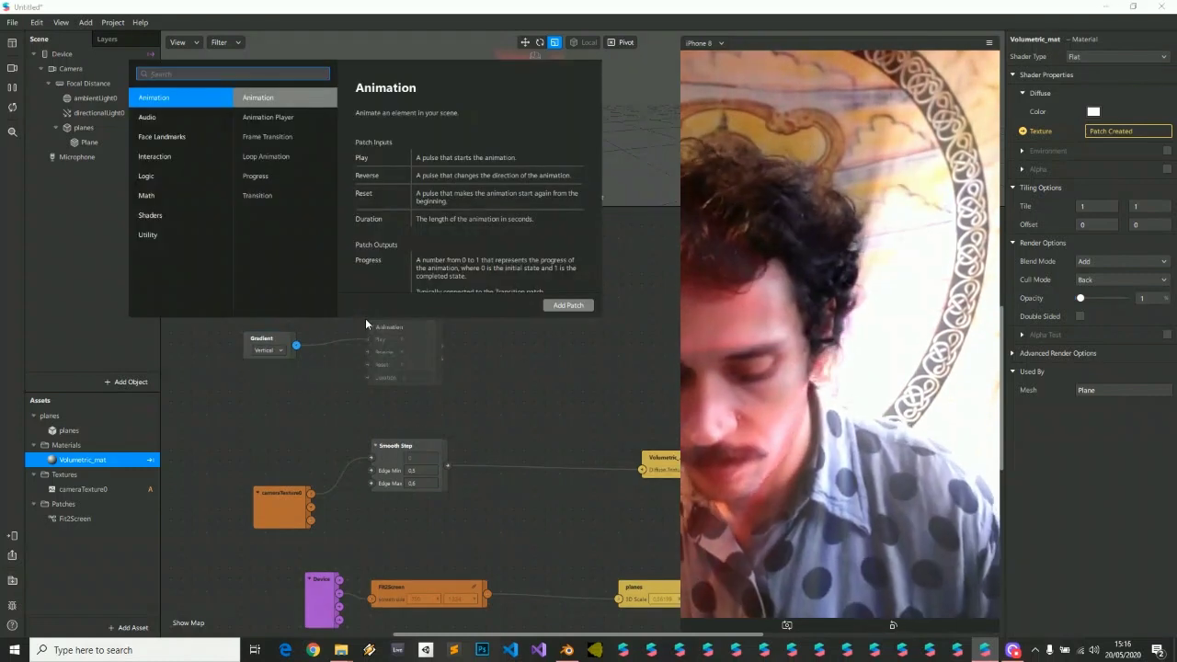
type("pack")
key("Return")
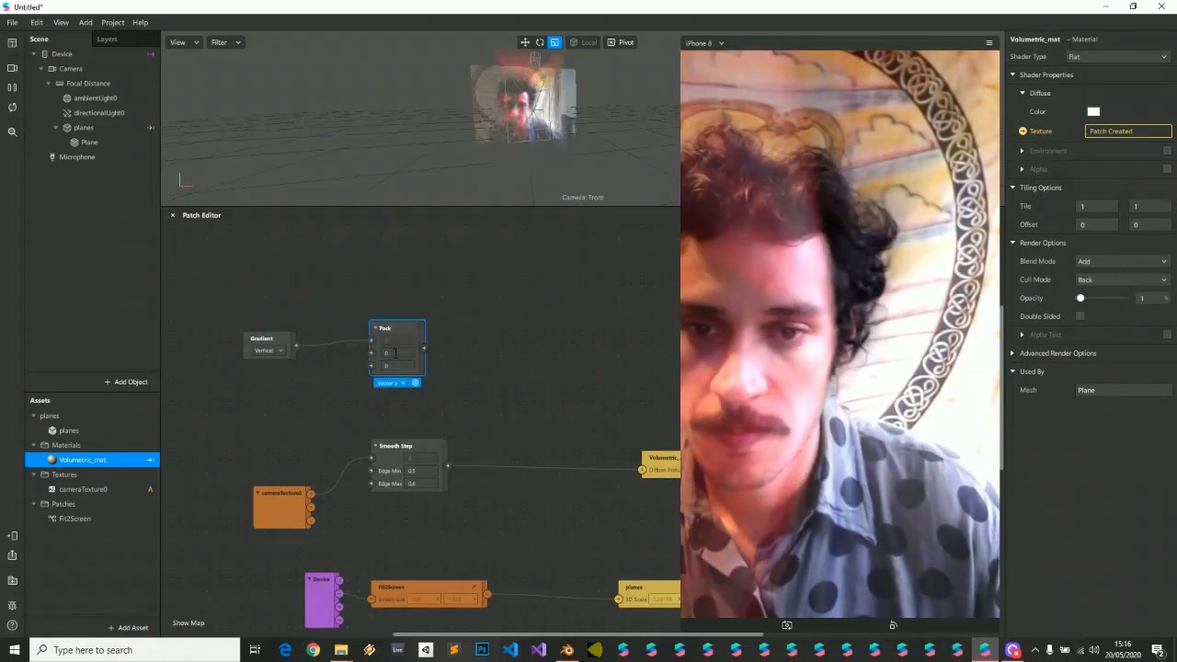
left_click(399, 383)
left_click(395, 430)
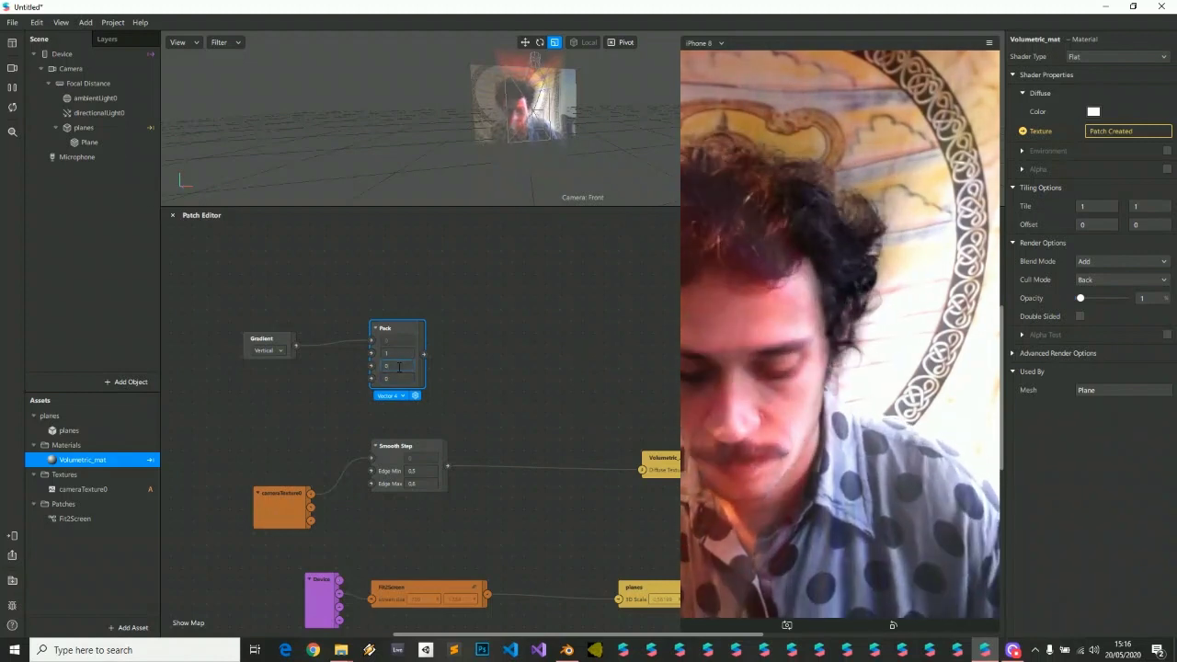
type("0.5")
key("Tab")
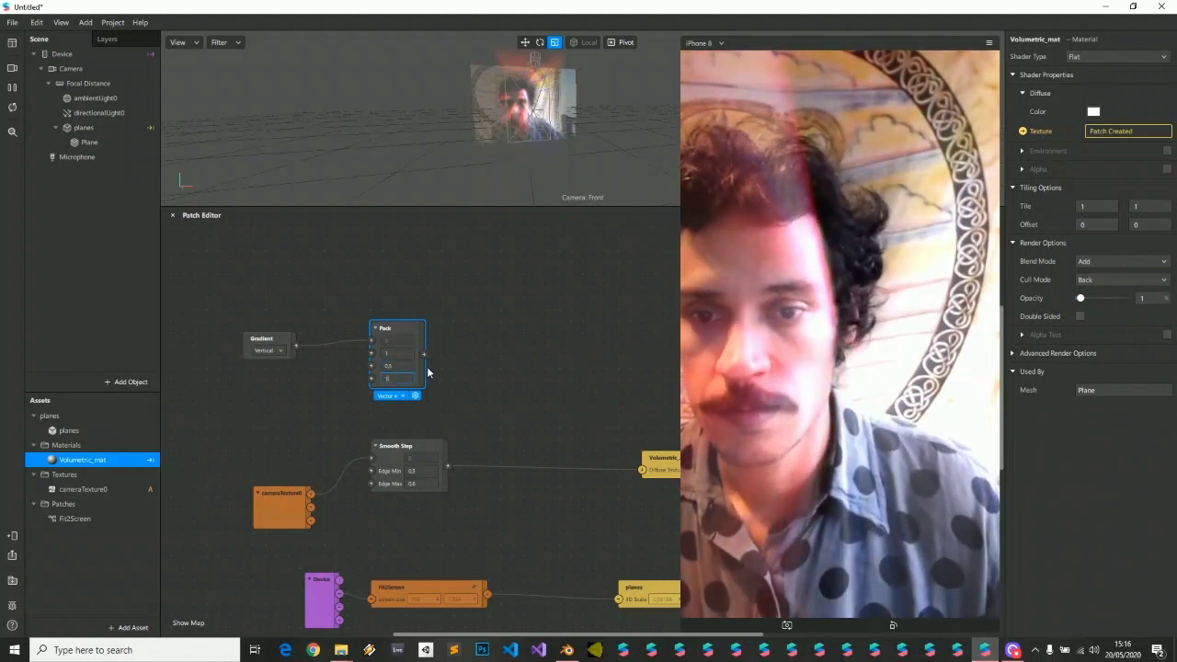
Connect the Pack output to a new Color Space patch converting HSL to RGB, and move the Volumetric_mat patch farther along the graph.
left_click_drag(424, 353, 488, 343)
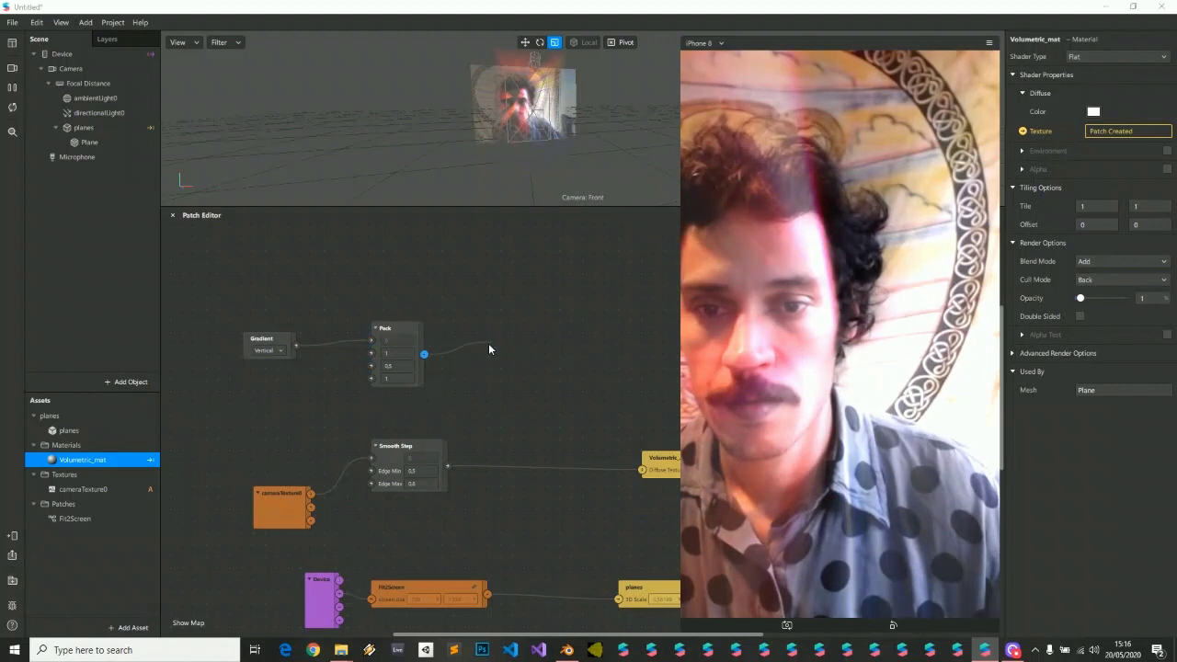
type("color")
key("Down")
key("Return")
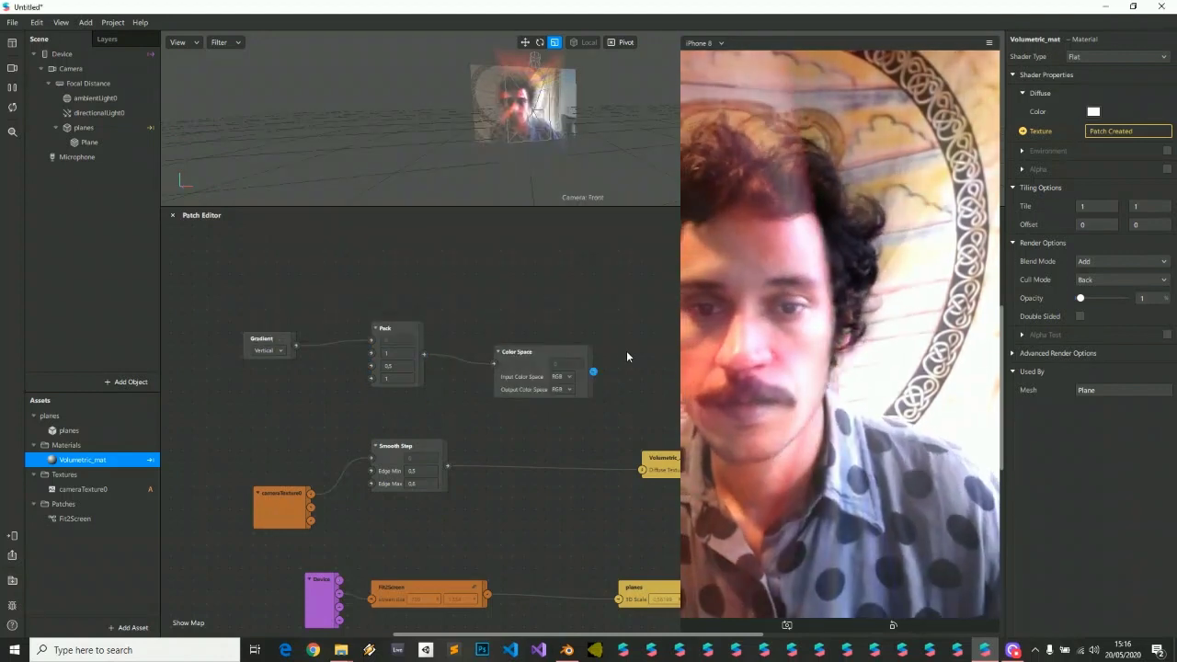
middle_click_drag(583, 363, 422, 363)
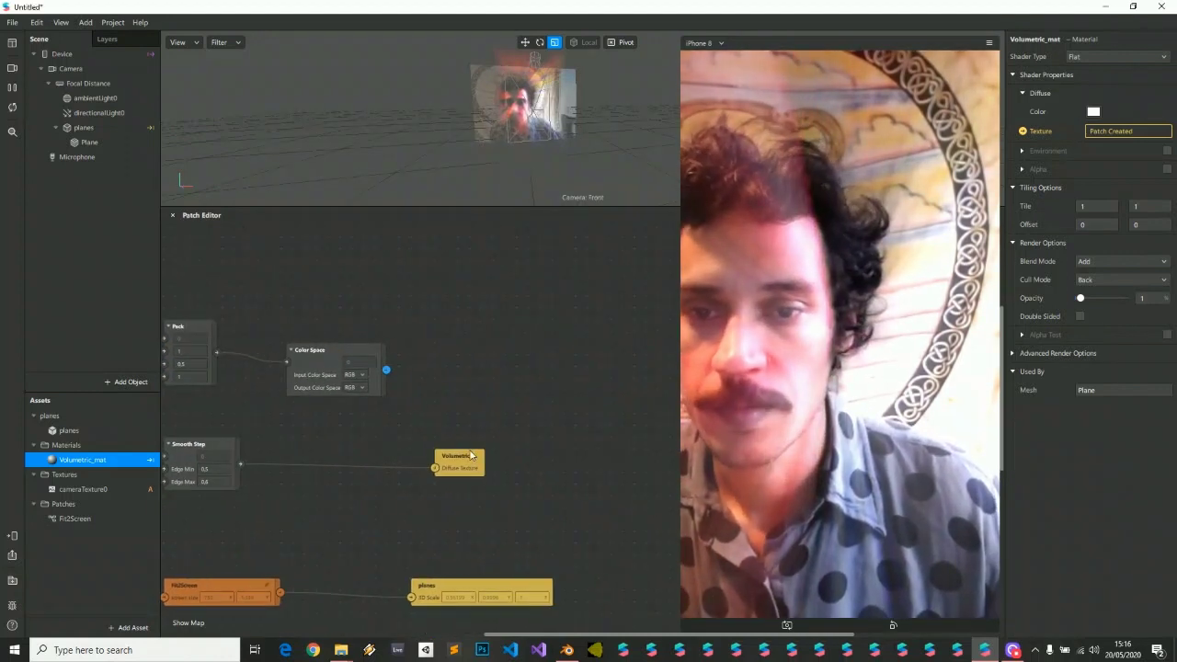
left_click_drag(473, 461, 589, 465)
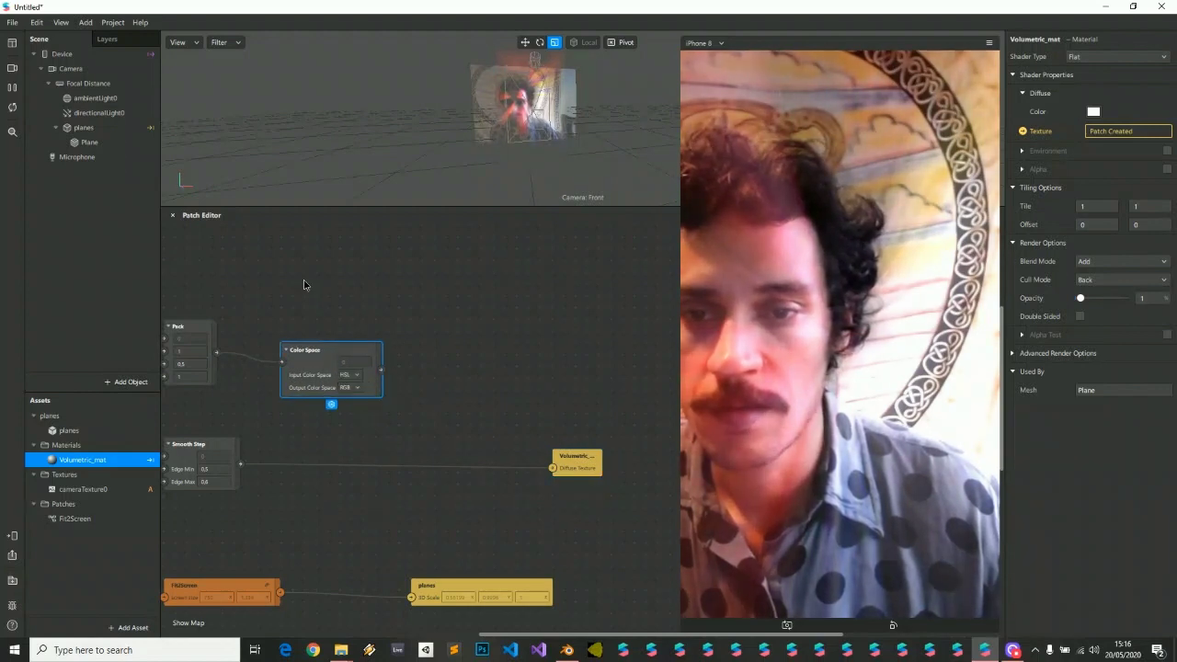
Multiply the Color Space output by the camera's Smooth Step output in a new Multiply patch and connect the result to Volumetric_mat's diffuse texture.
scroll(499, 307, "up", 3)
left_click_drag(498, 306, 542, 364)
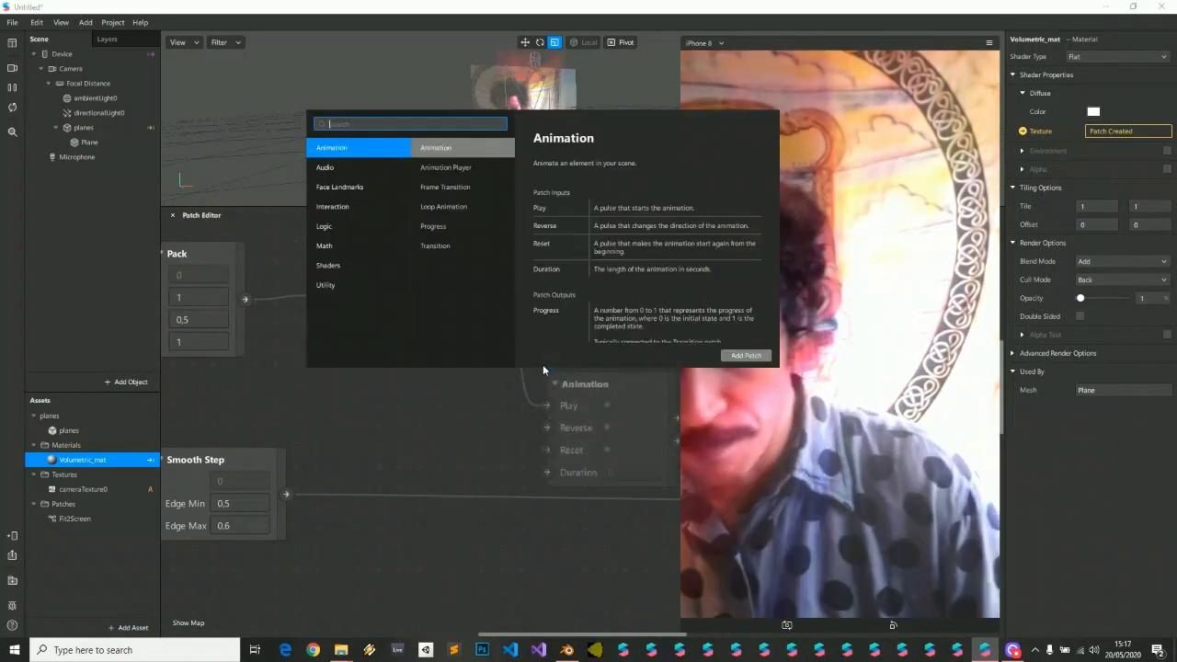
type("mul")
key("Return")
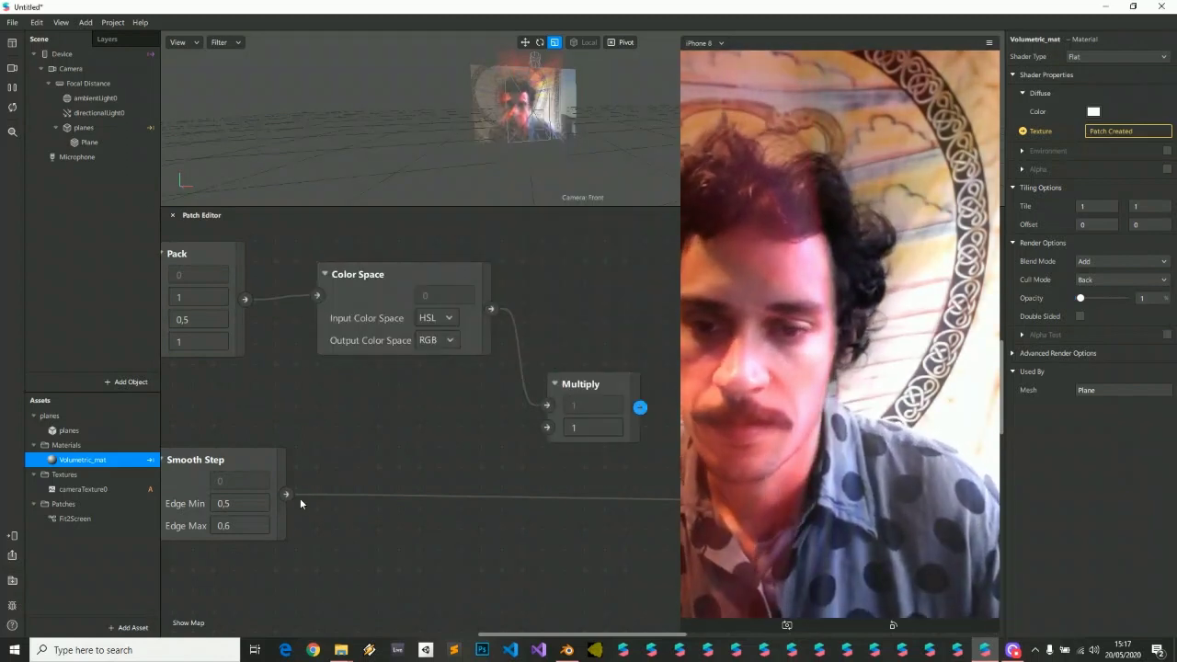
left_click_drag(285, 494, 575, 428)
scroll(625, 366, "down", 2)
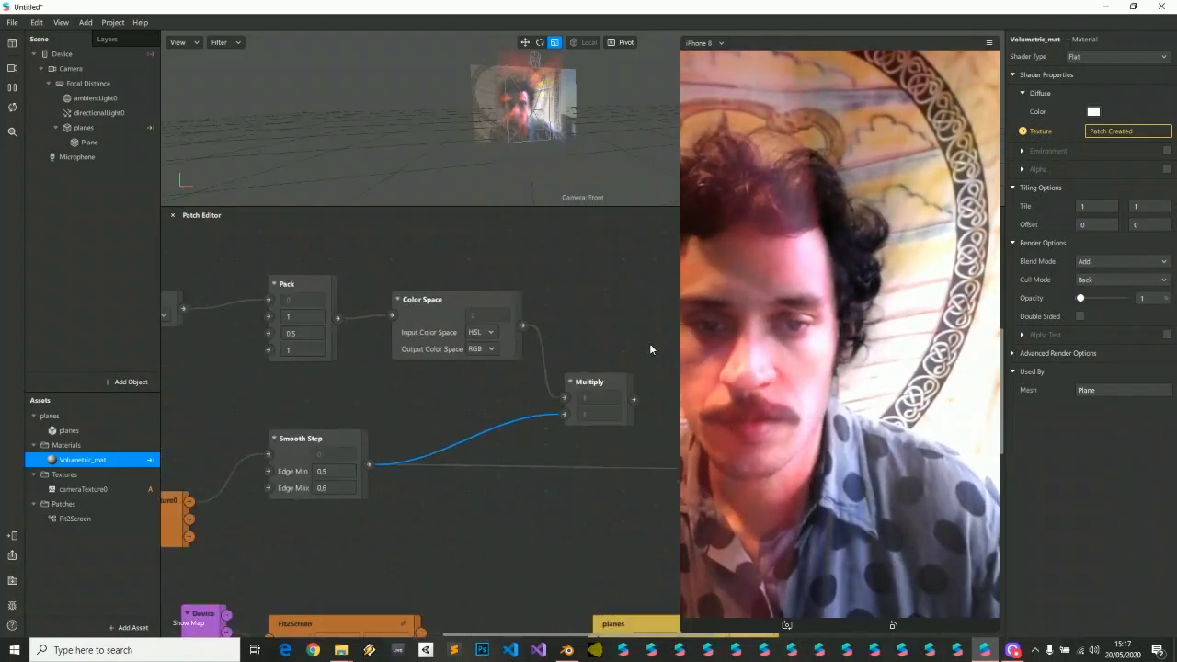
middle_click_drag(611, 342, 421, 388)
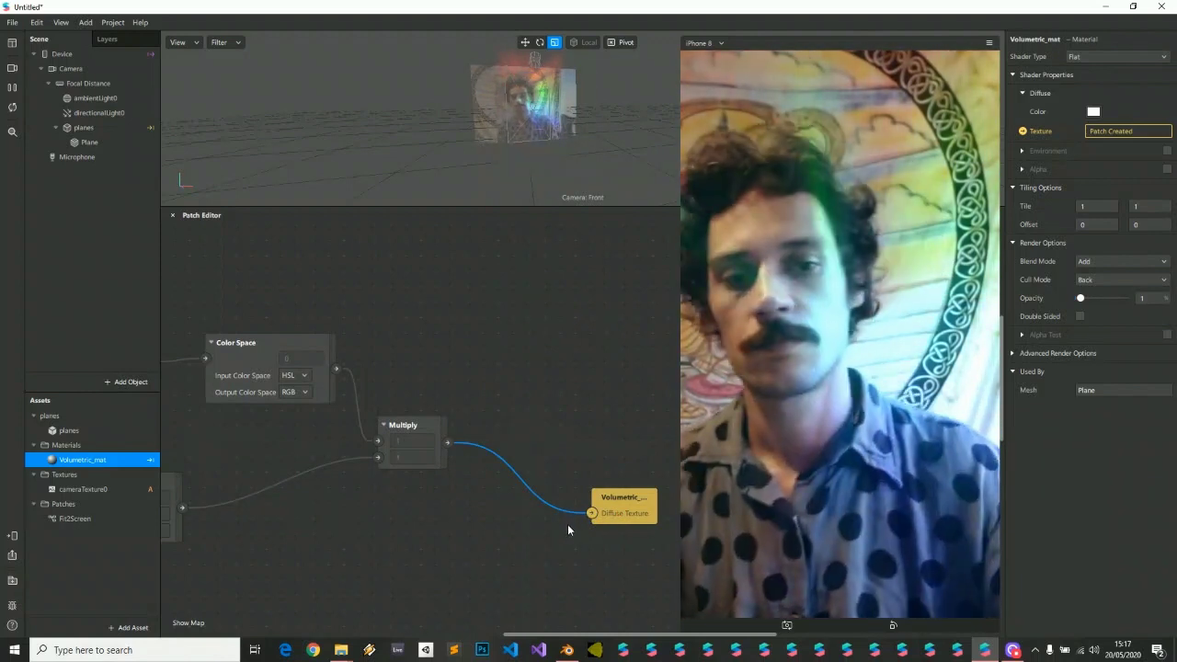
Insert a second Smooth Step patch between the Gradient and Pack patches.
scroll(512, 475, "left", 5)
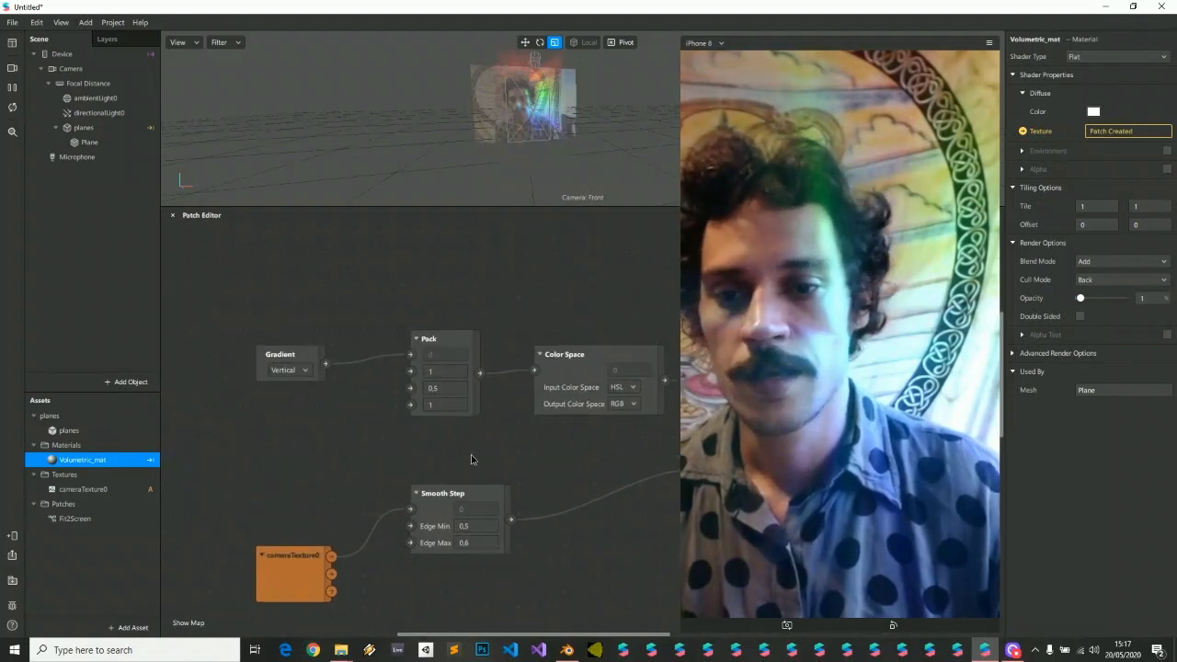
left_click_drag(344, 362, 214, 362)
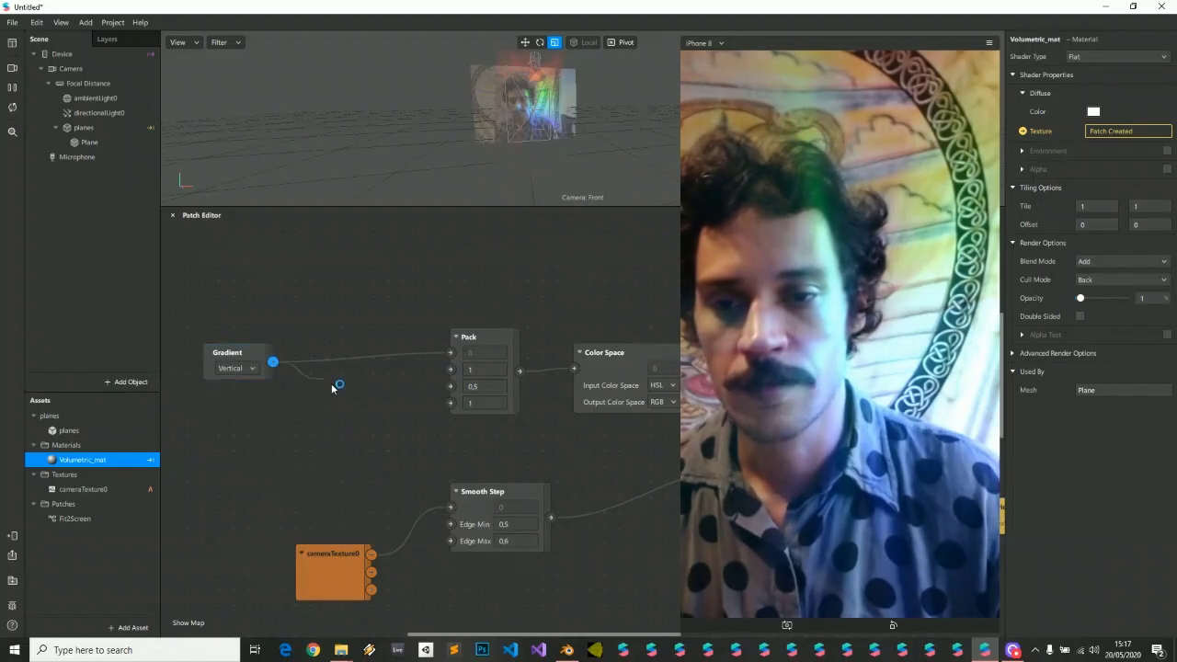
left_click_drag(331, 383, 329, 383)
type("smooth")
key("Return")
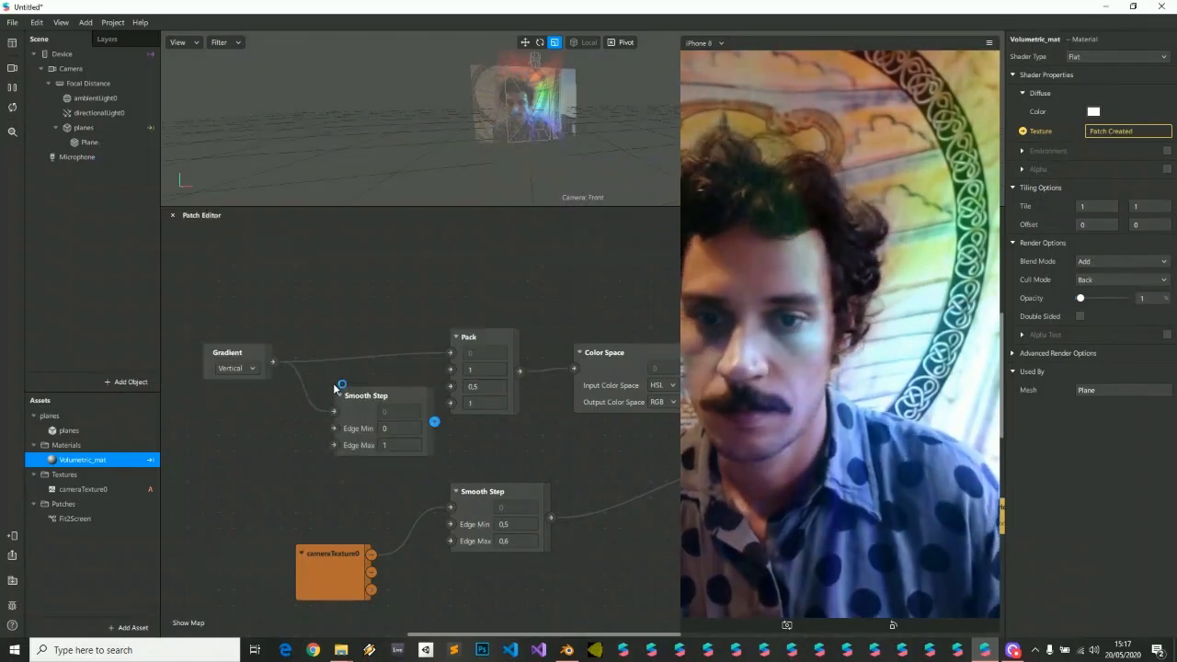
left_click_drag(394, 394, 372, 336)
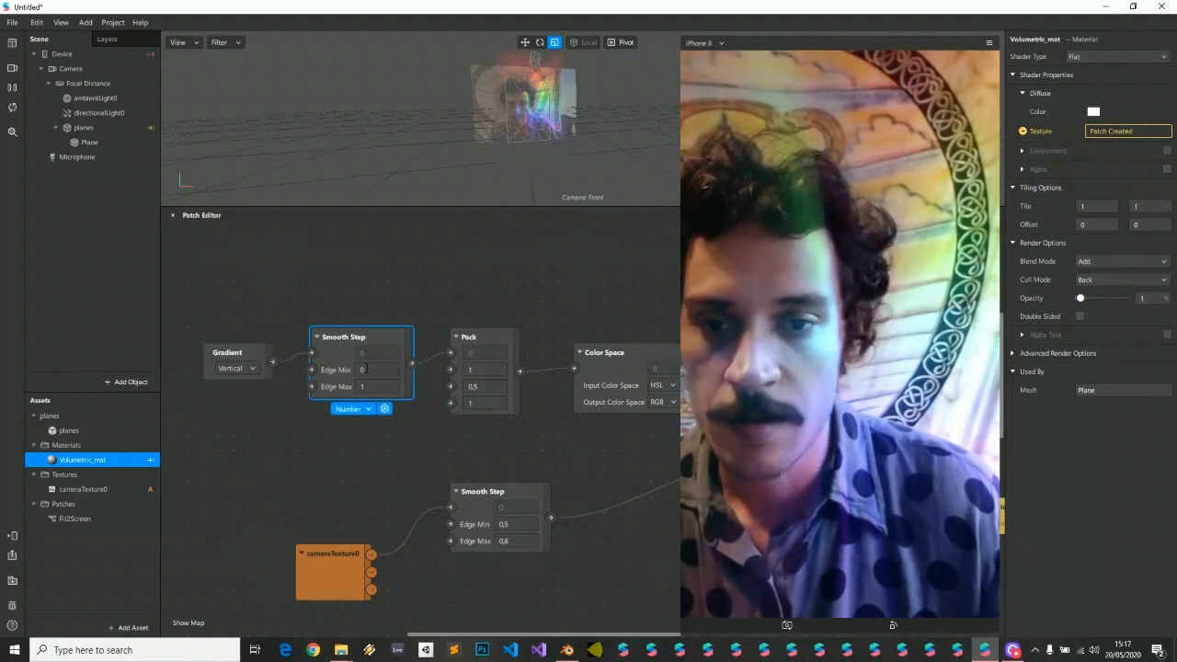
Set the gradient's Smooth Step to Edge Min 0.3 and Edge Max 0.7.
left_click(376, 367)
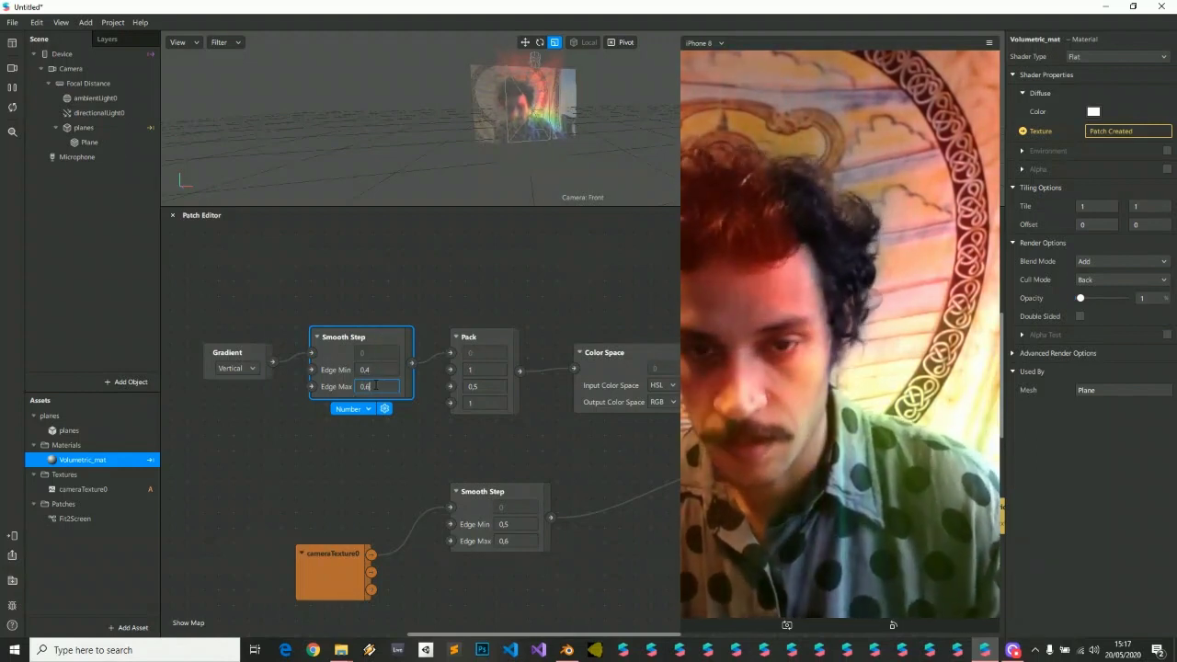
key("Return")
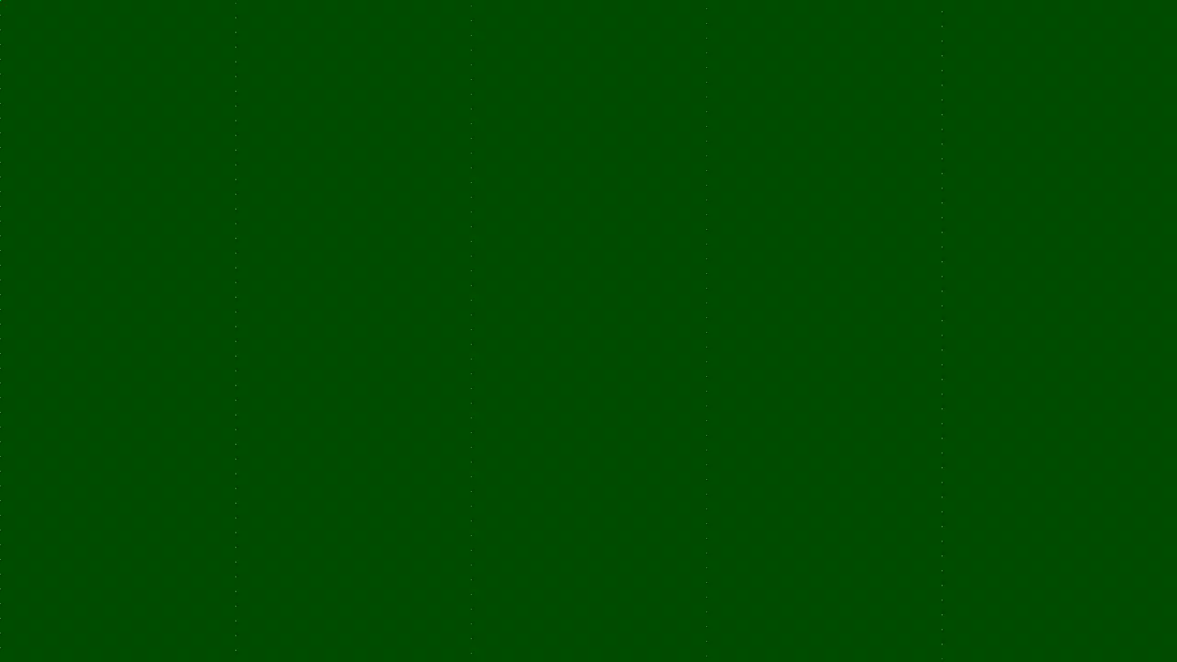
key("BackSpace")
type("3")
left_click(383, 386)
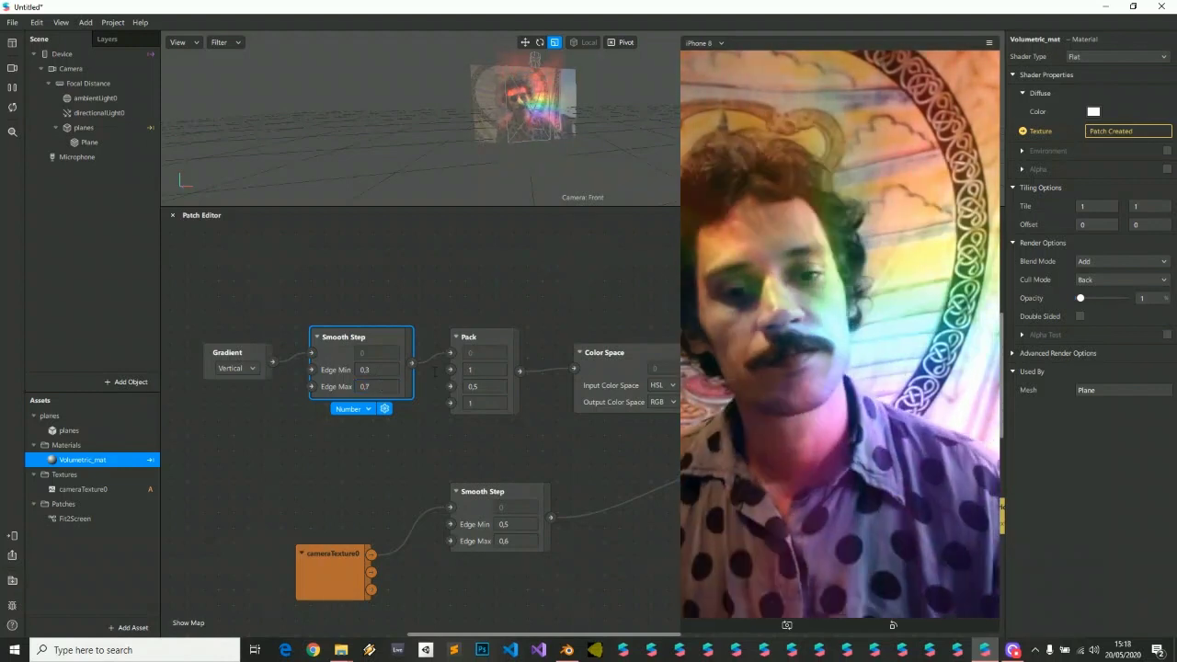
Raise Volumetric_mat's opacity to 5% and try the Gradient patch as Horizontal before setting it to Circular.
mouse_move(1079, 299)
left_mouse_down()
mouse_move(1119, 303)
mouse_move(1084, 296)
left_mouse_up()
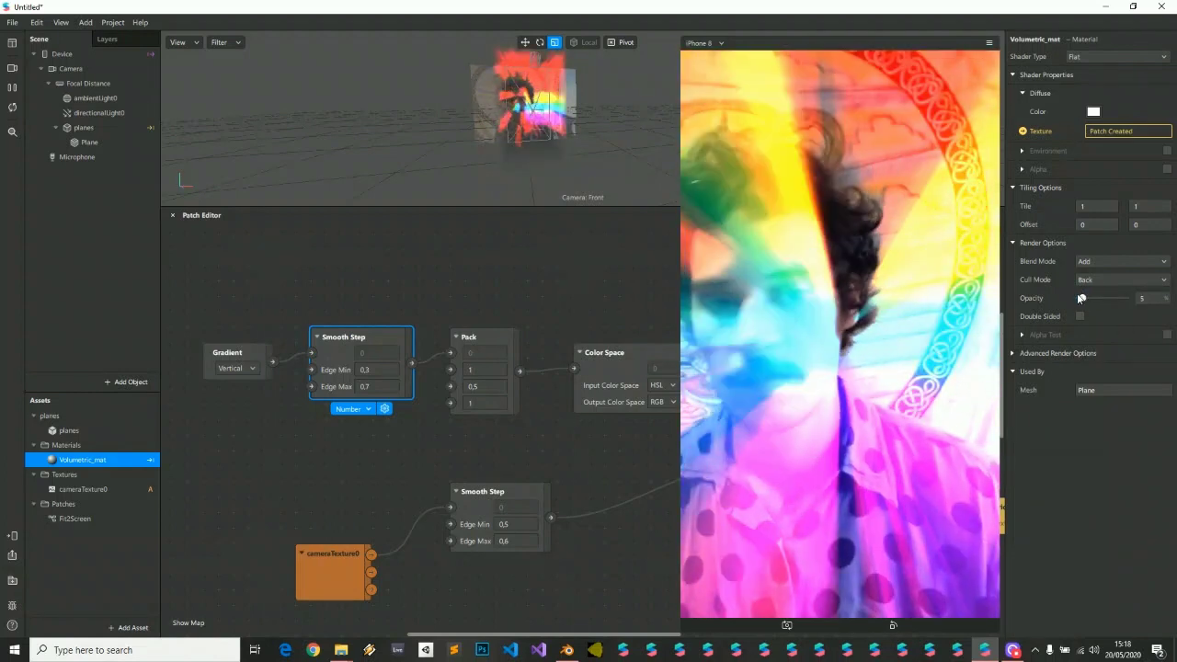
left_click(255, 369)
left_click(252, 378)
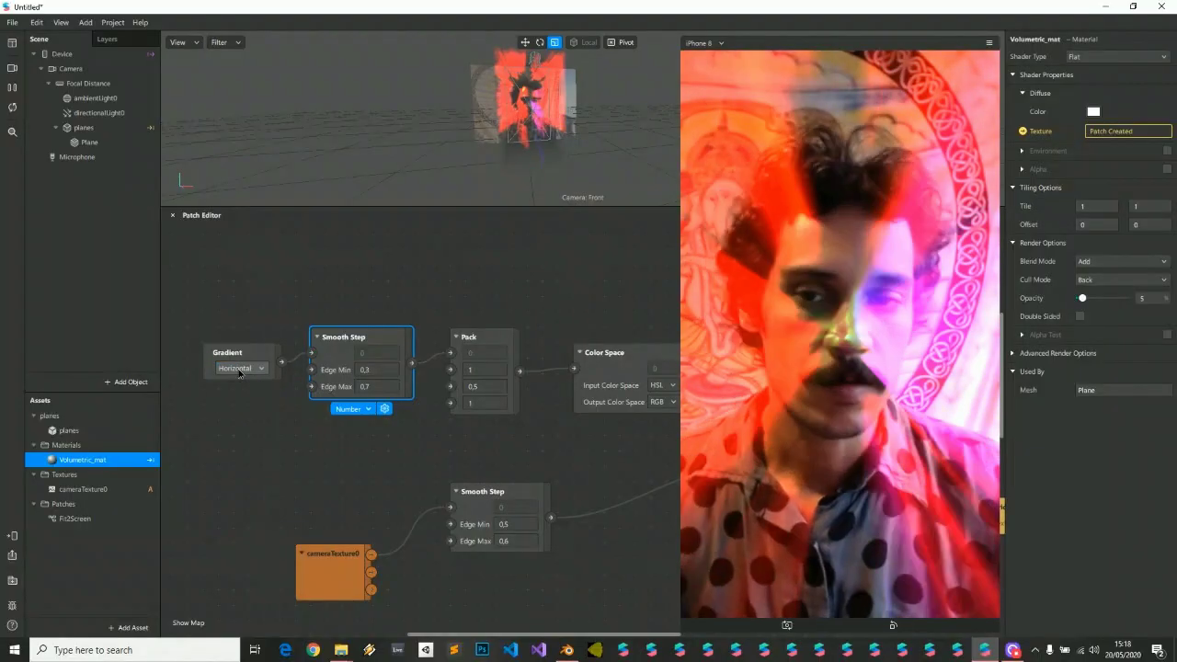
left_click(237, 372)
left_click(250, 399)
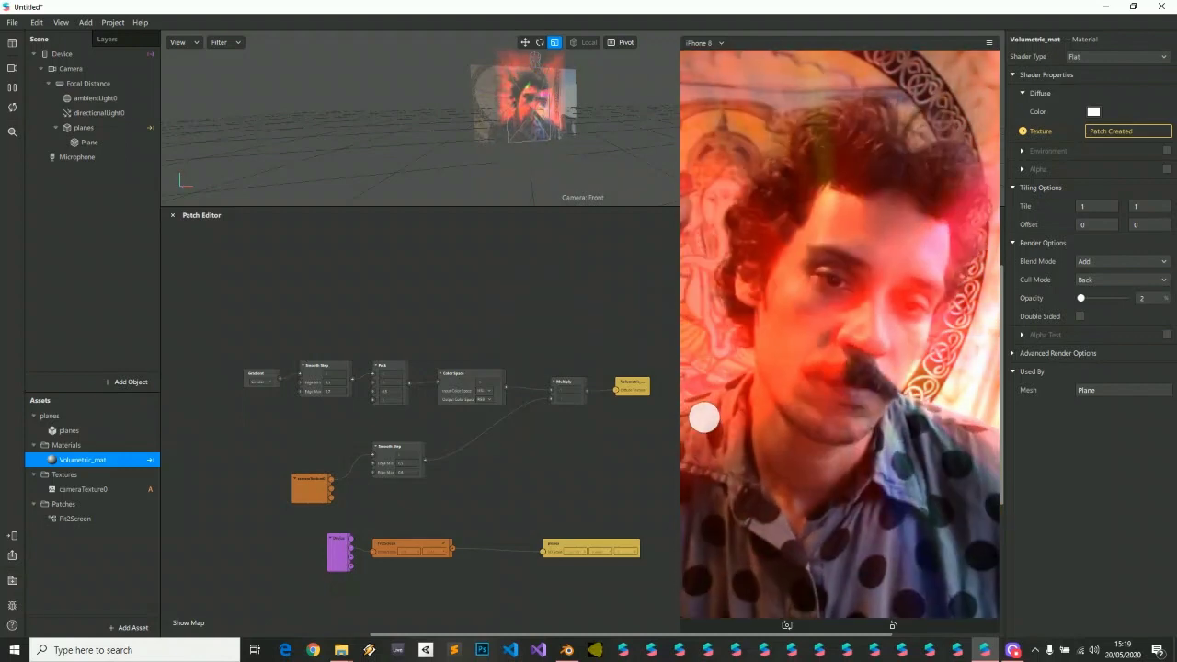
Move the cameraTexture0 patch and its Smooth Step patch up, close beneath the gradient chain.
scroll(570, 448, "up", 2)
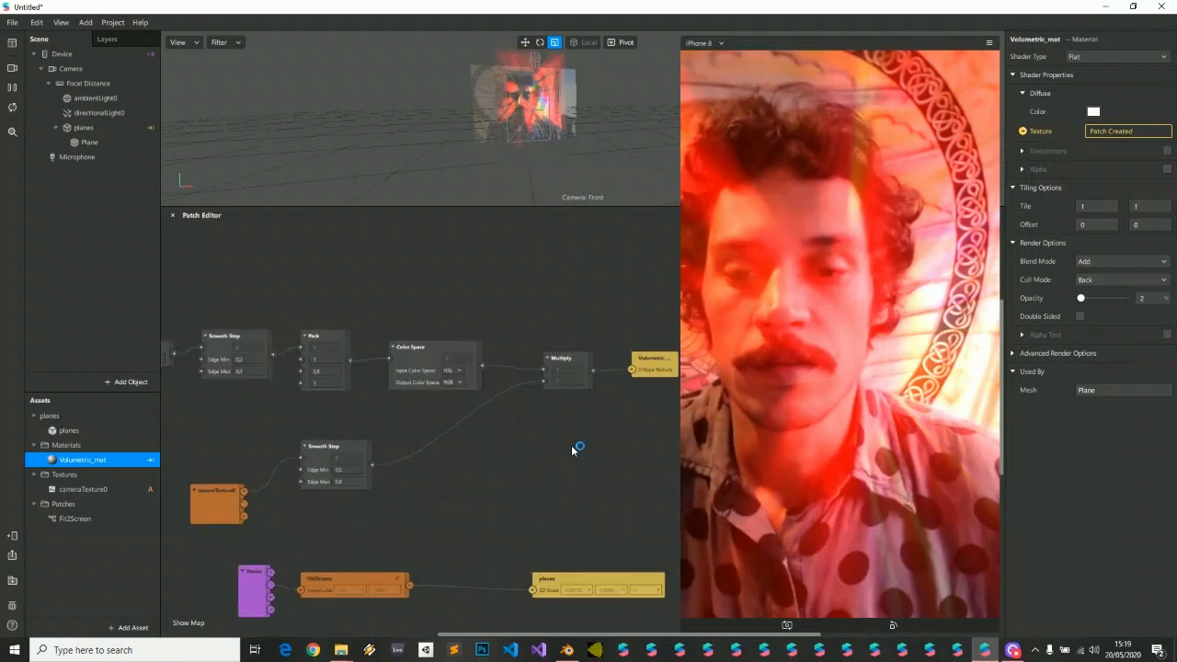
scroll(570, 449, "down", 4)
scroll(572, 450, "down", 1)
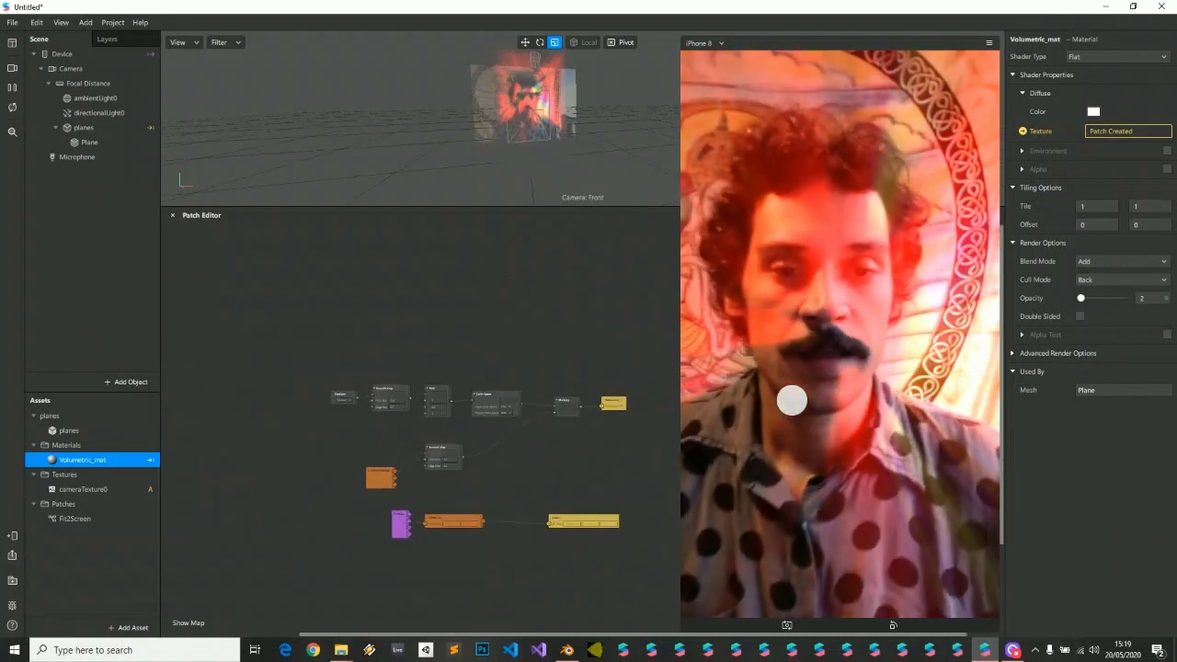
left_click_drag(392, 482, 378, 424)
left_click_drag(436, 450, 440, 421)
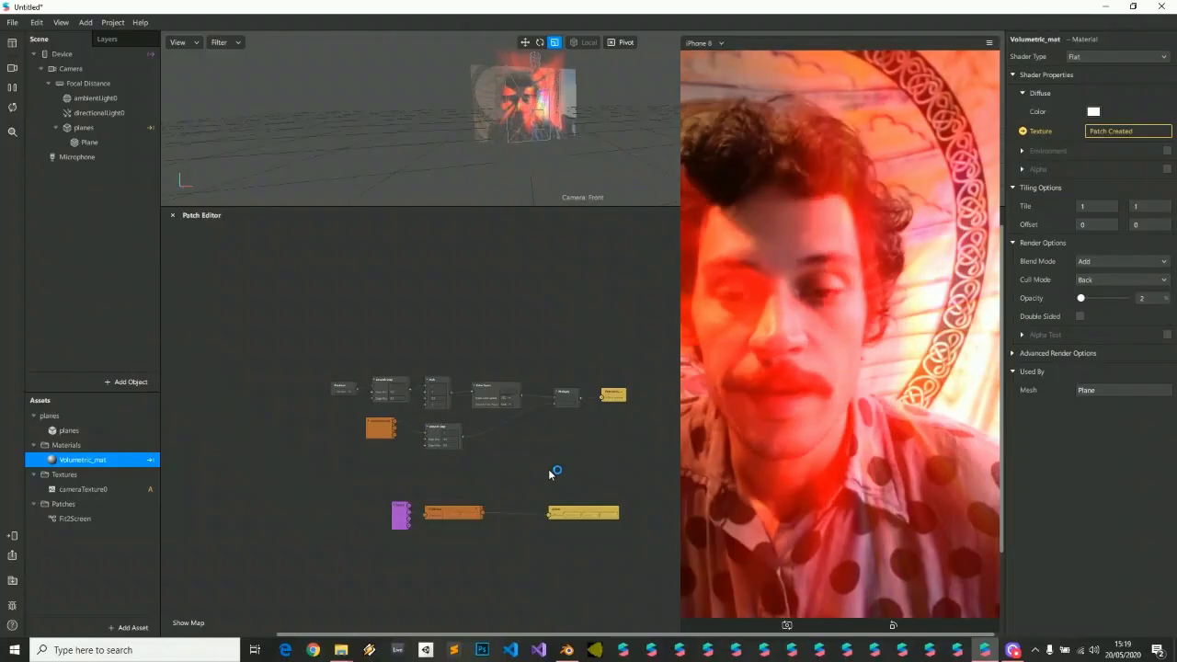